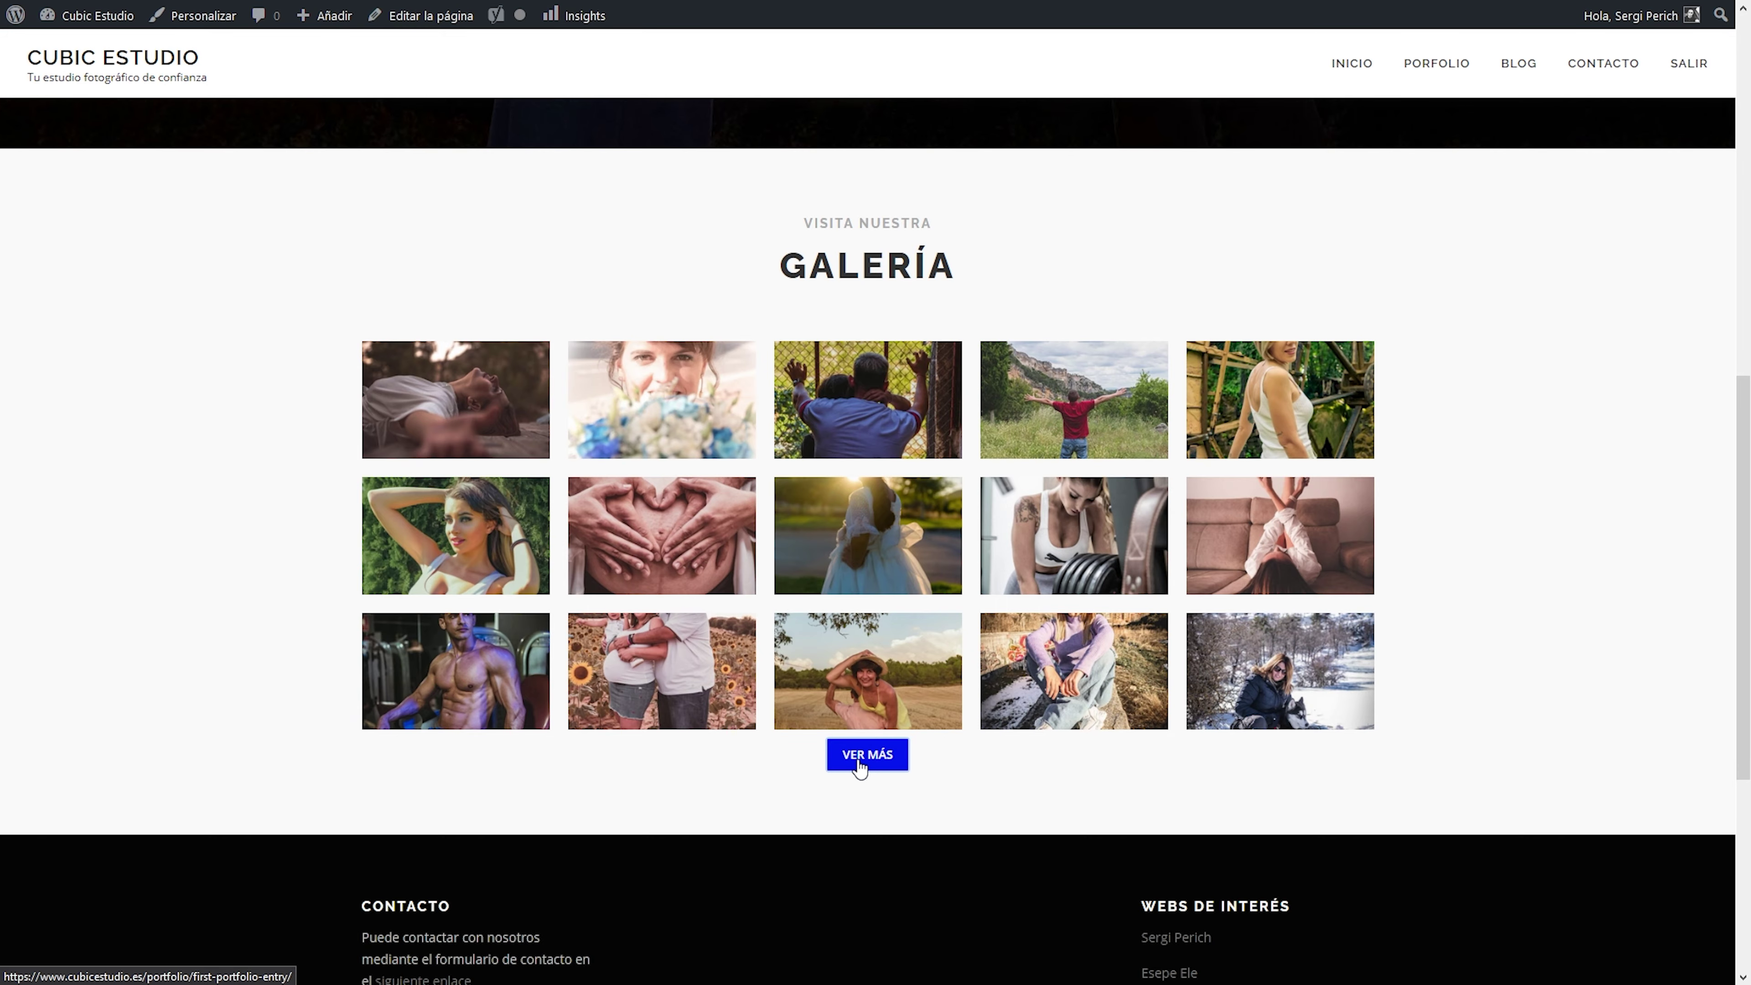
Step: Open the full portfolio from the home page gallery and look through its photos
left_click(866, 755)
scroll(863, 696, "down", 6)
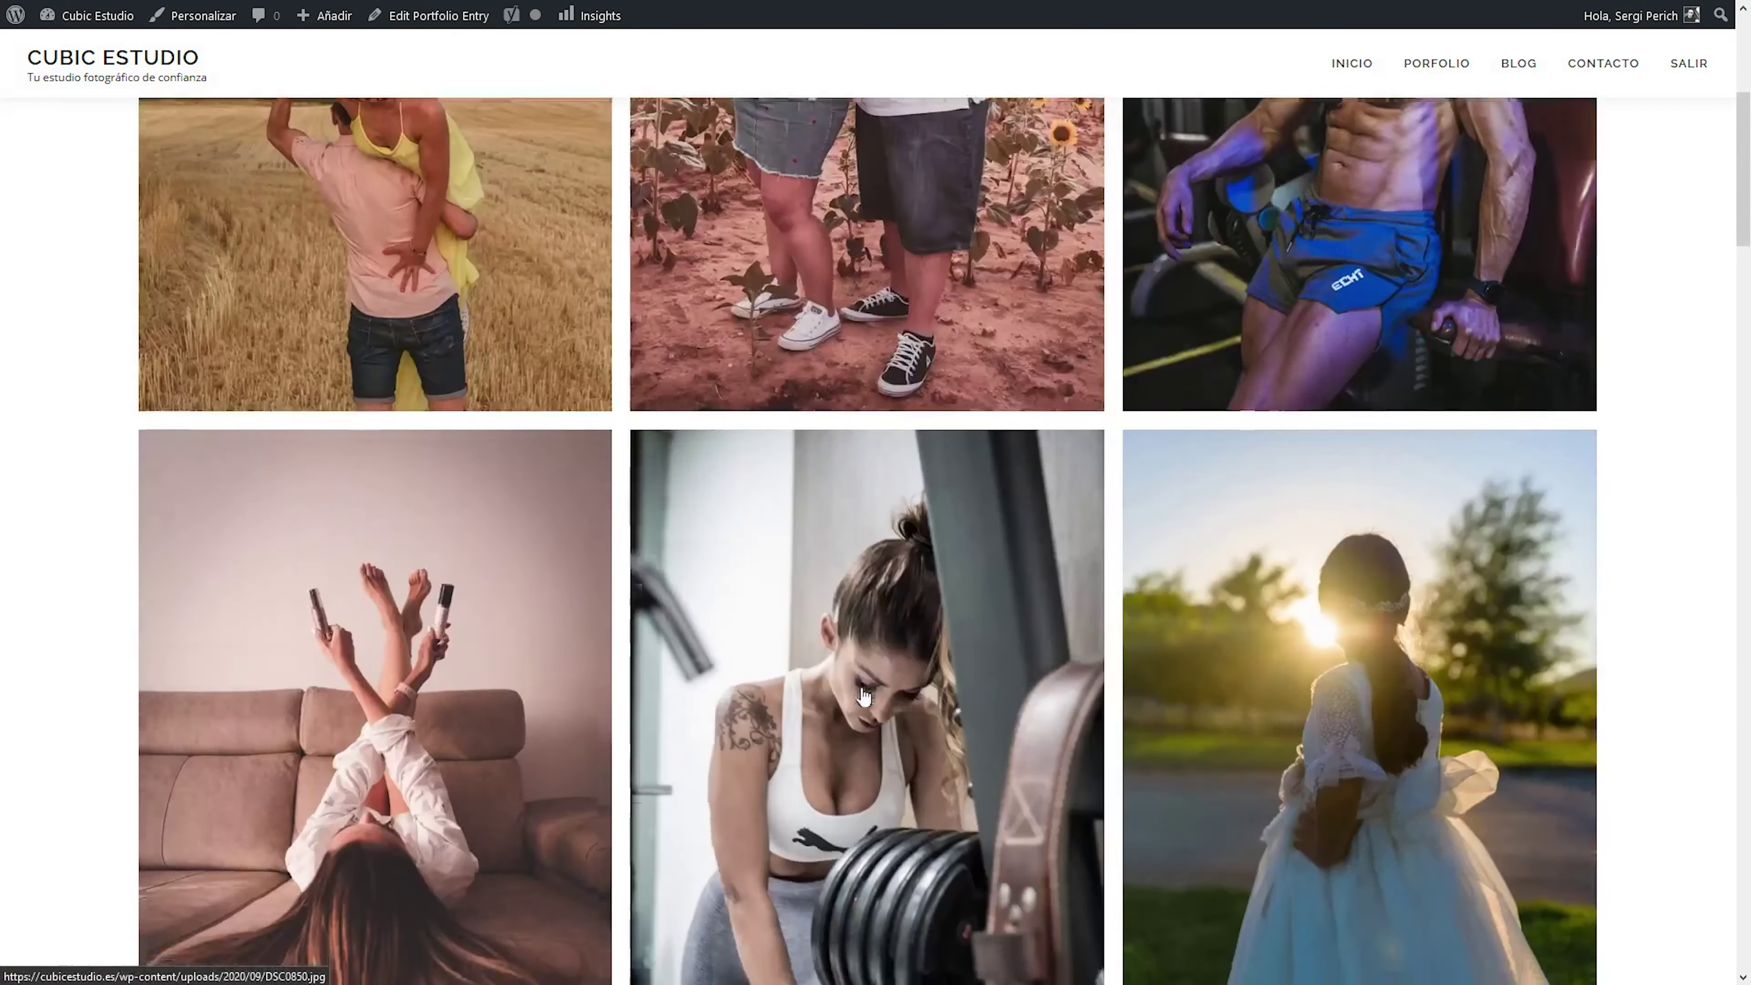
scroll(864, 696, "down", 20)
scroll(987, 630, "up", 20)
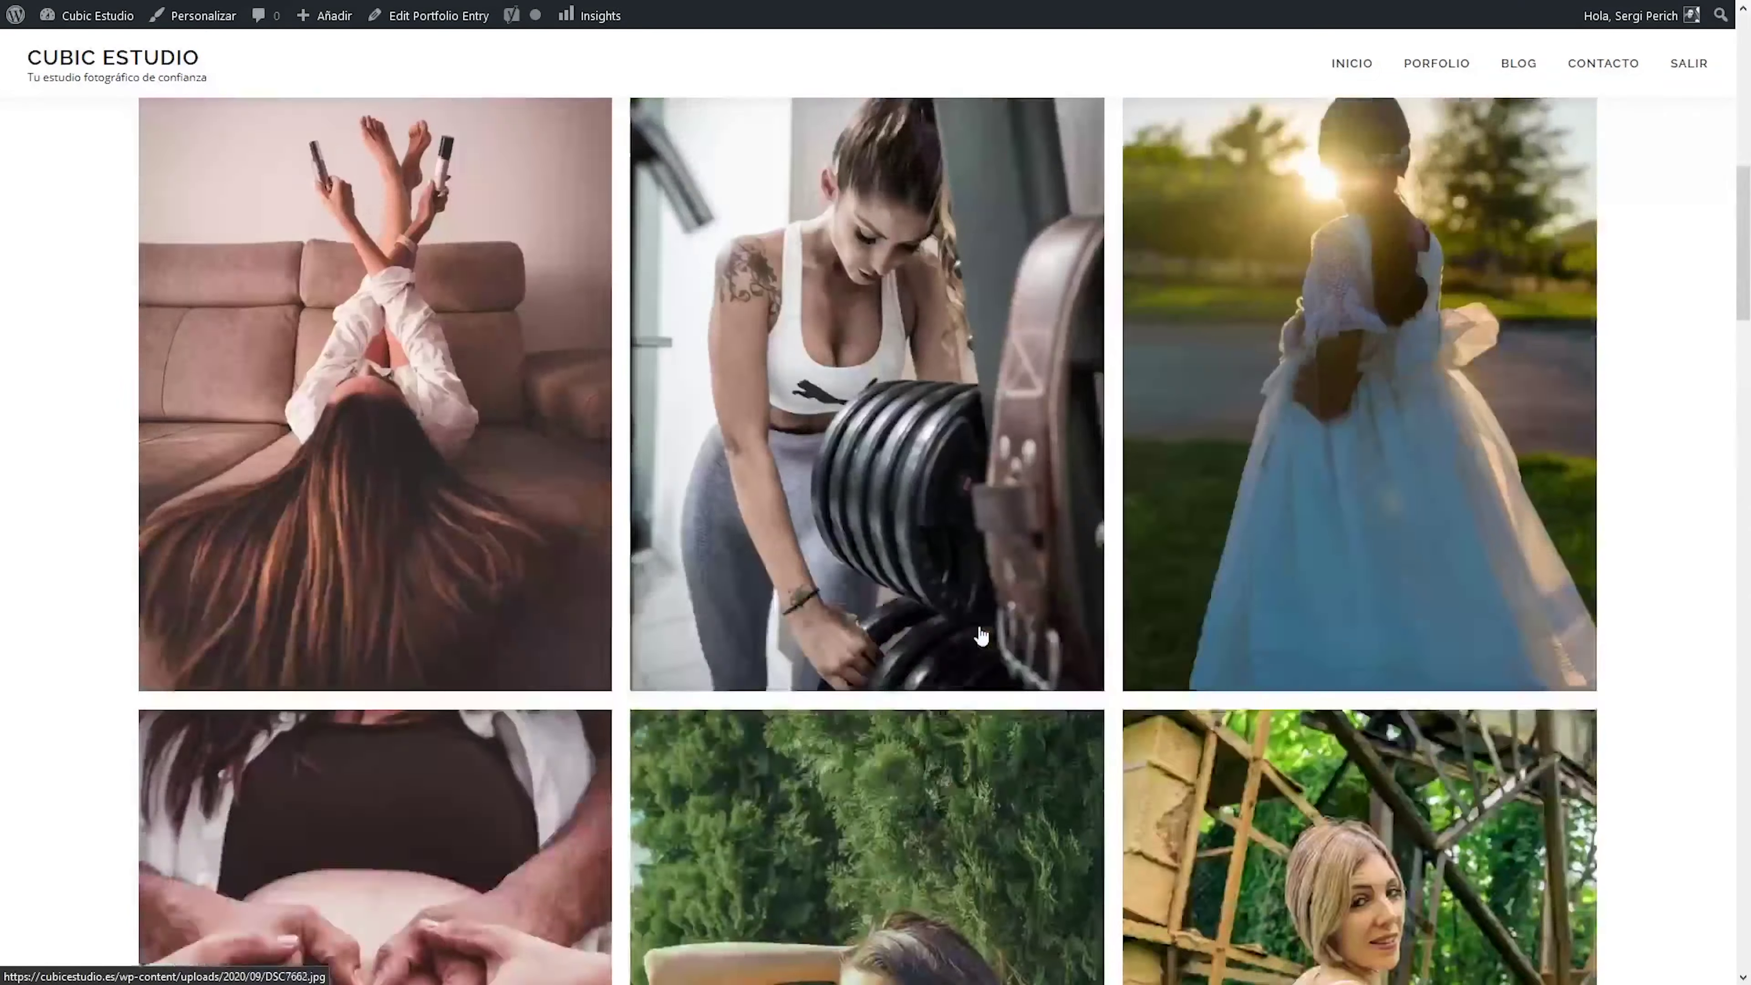
scroll(982, 636, "up", 8)
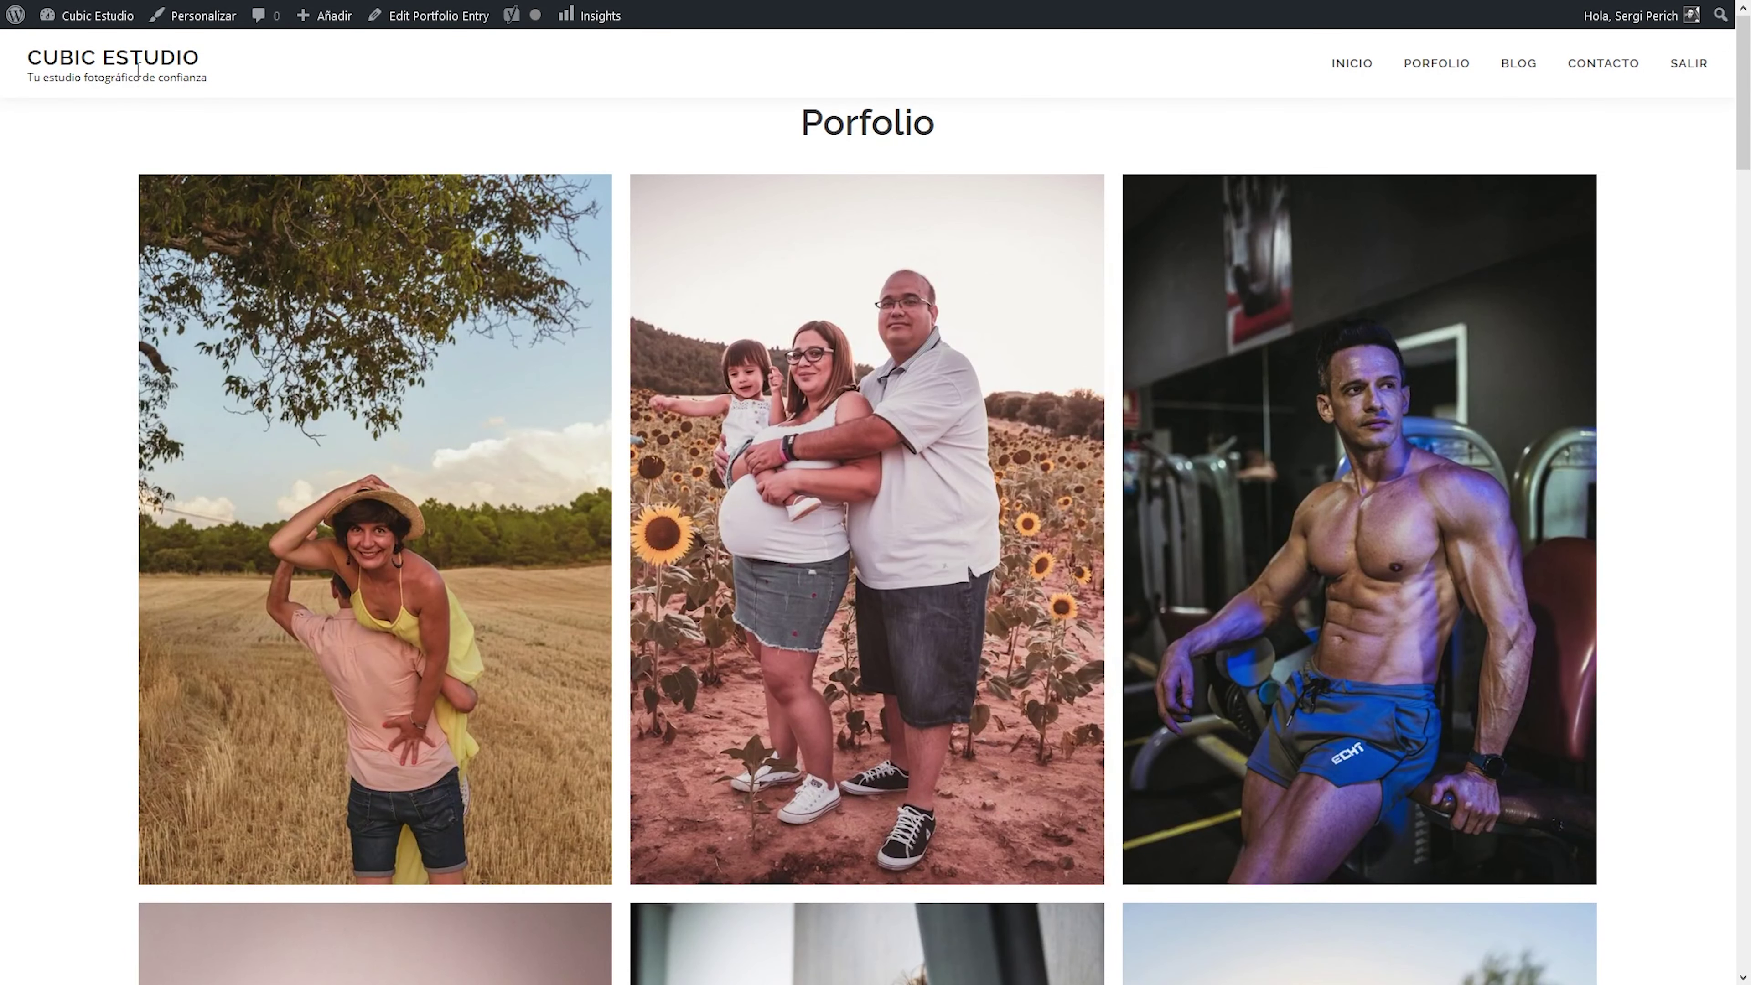
Step: Go to the site's dashboard and open the Hero section's background media settings in the theme customizer
mouse_move(103, 20)
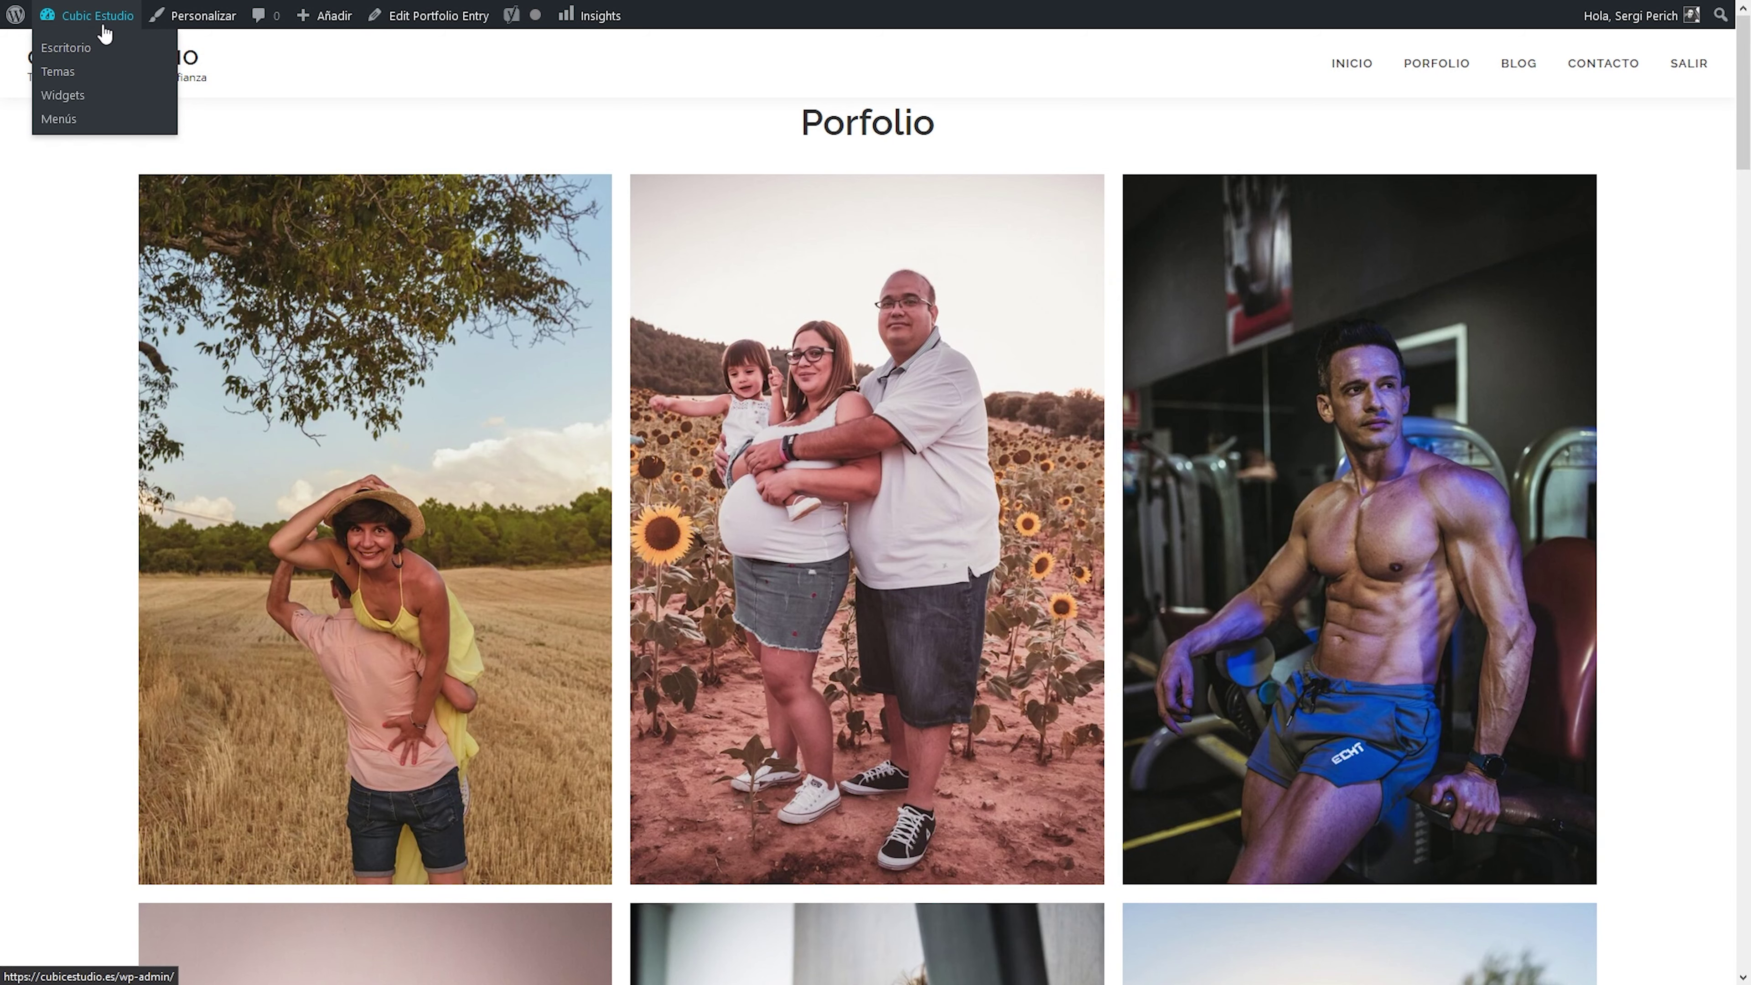
left_click(104, 32)
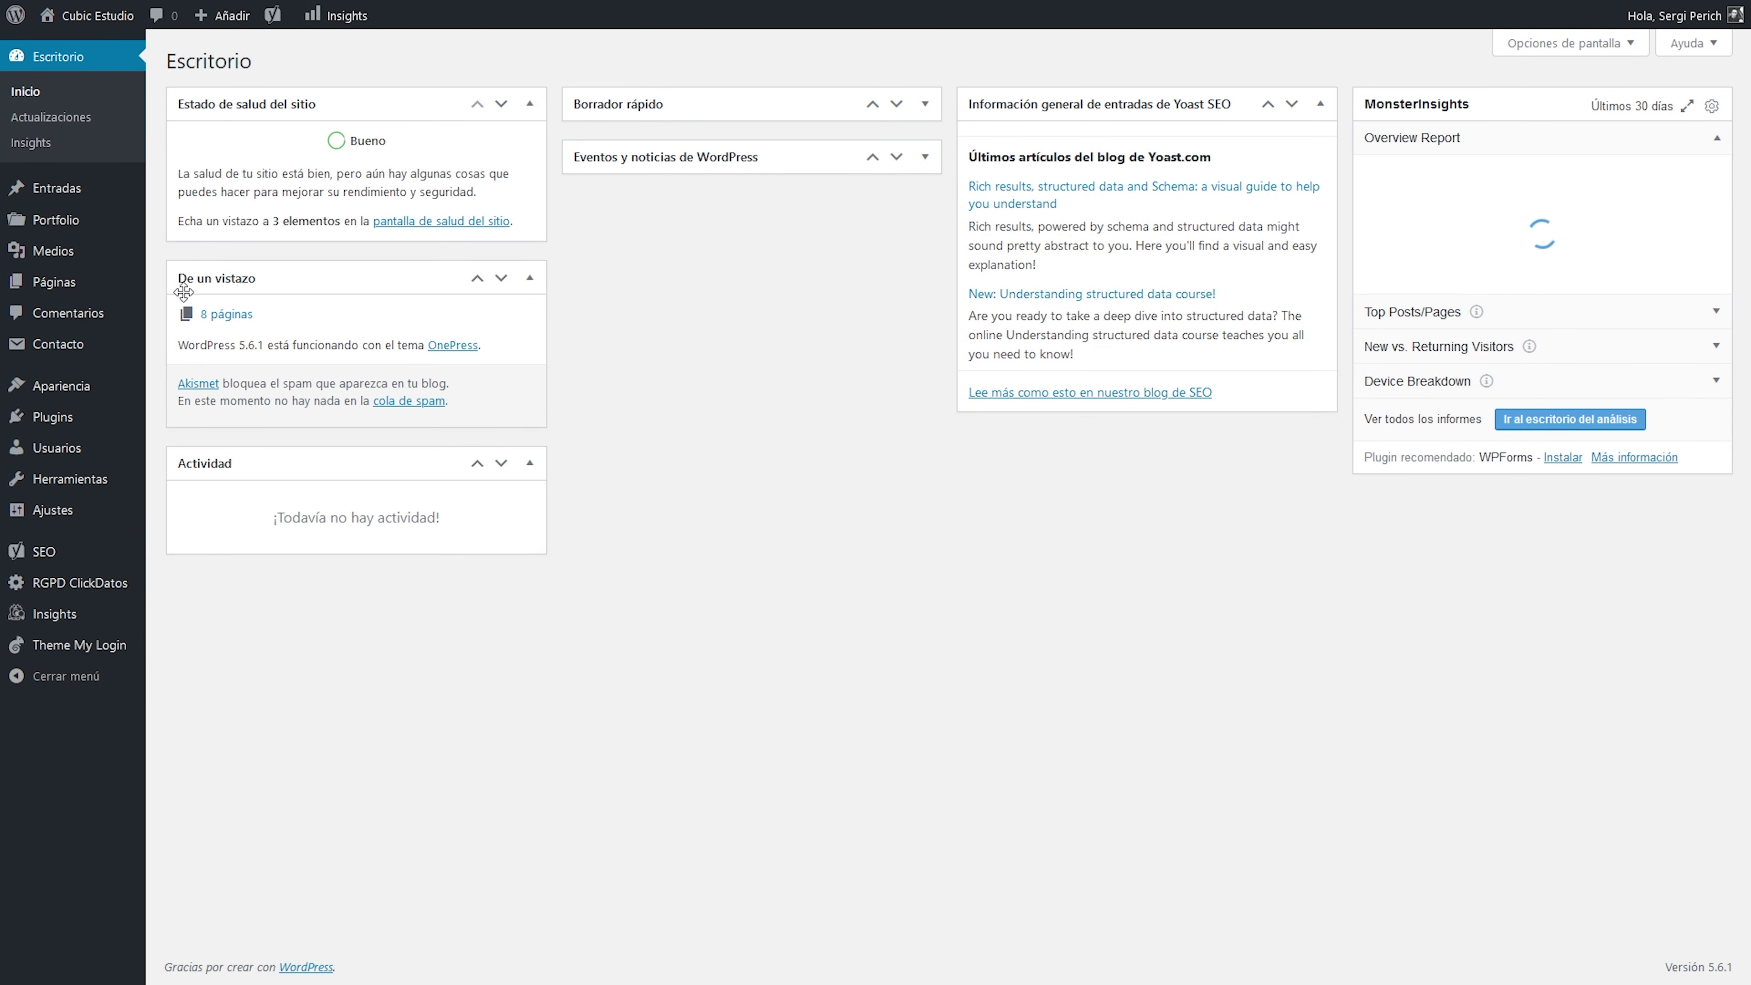
mouse_move(45, 392)
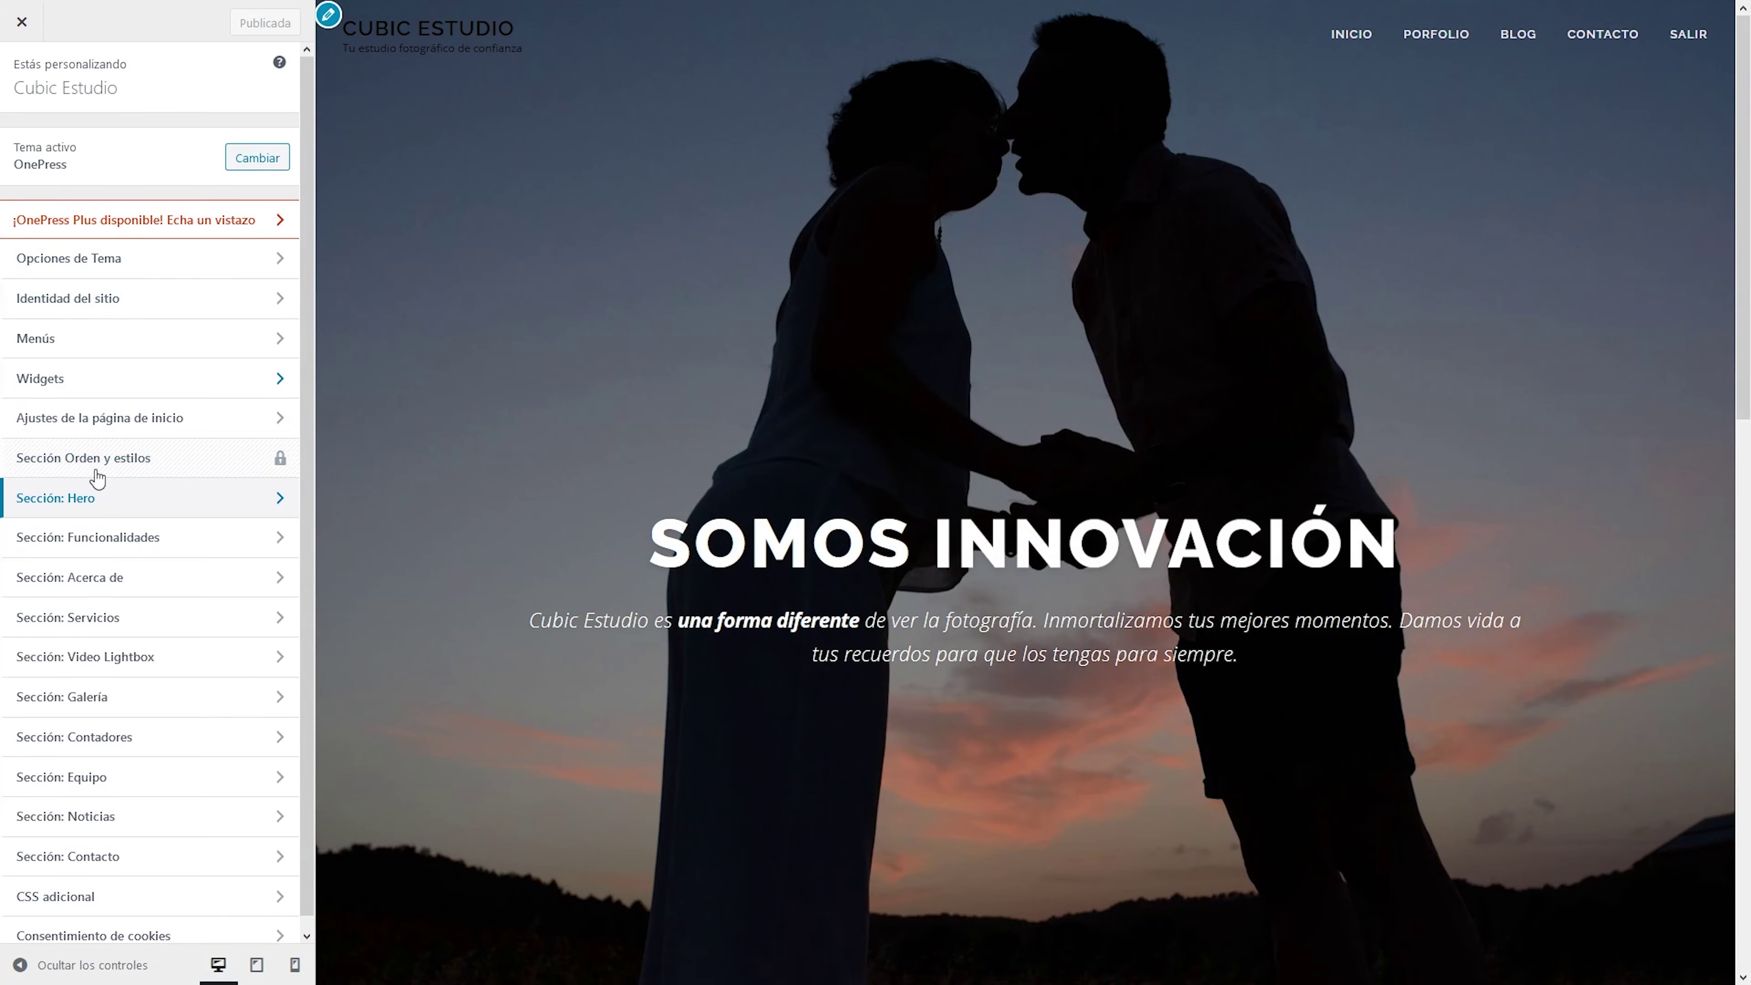
left_click(43, 511)
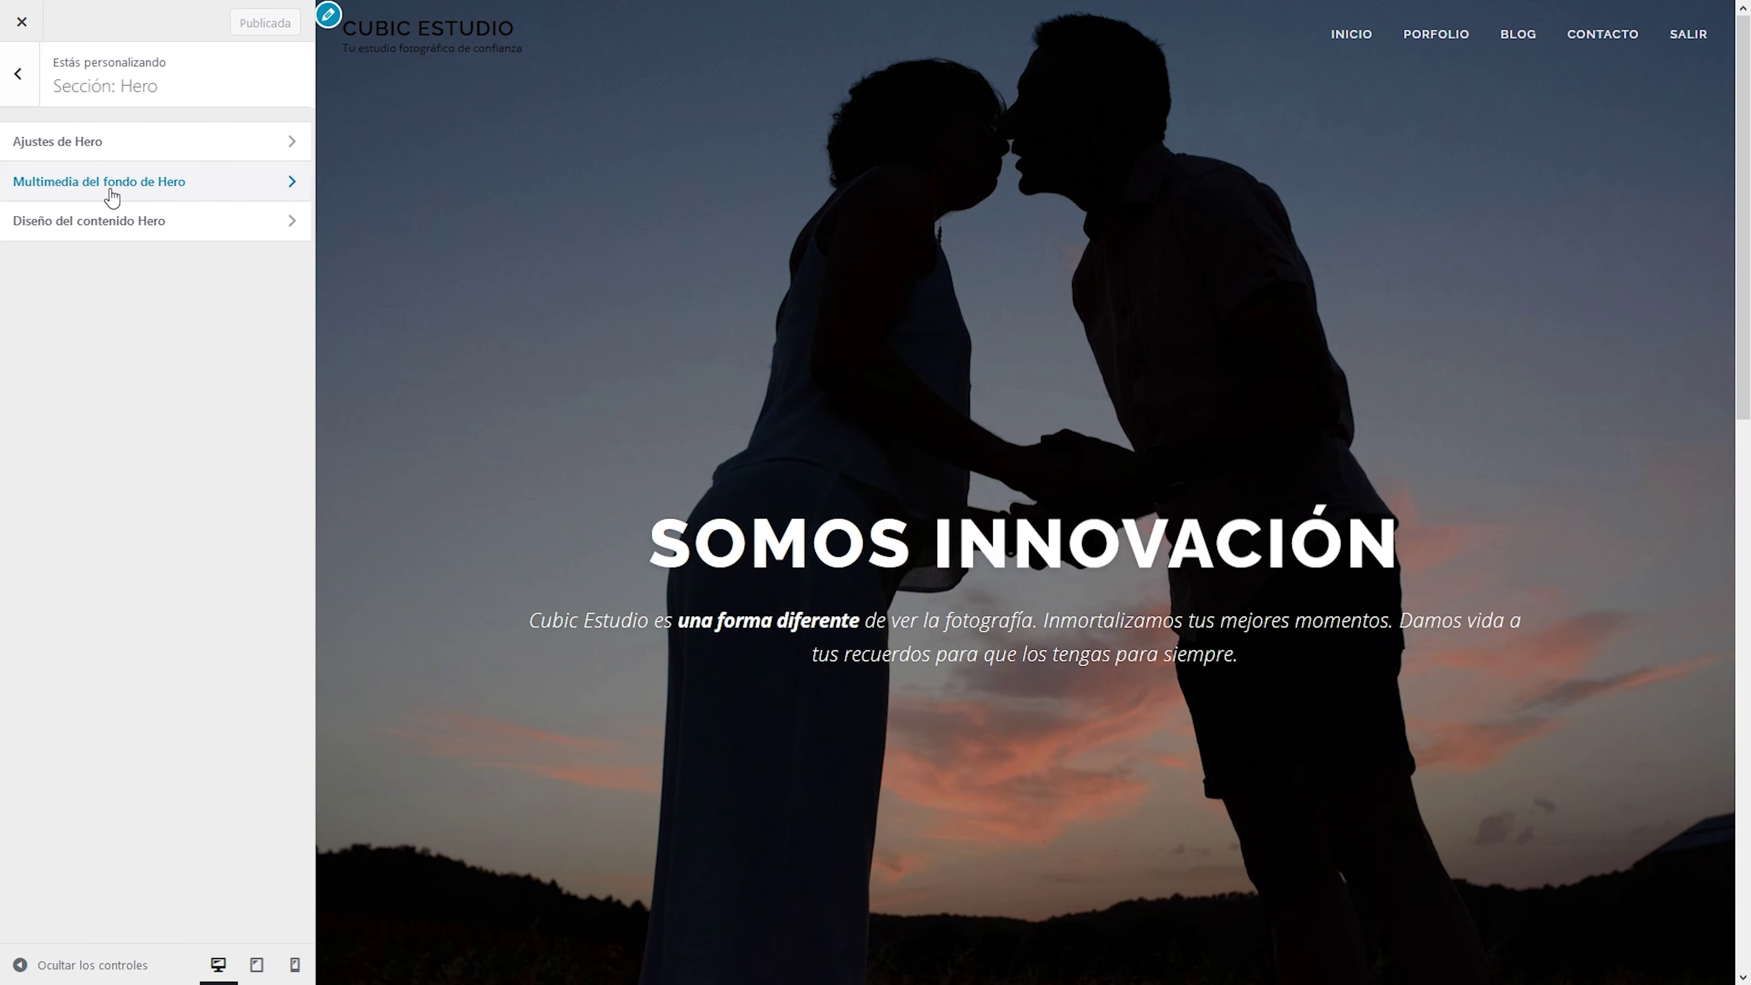
left_click(112, 197)
Step: Check both Hero background items and remove the second one's image of the couple sitting on the ground
left_click(207, 174)
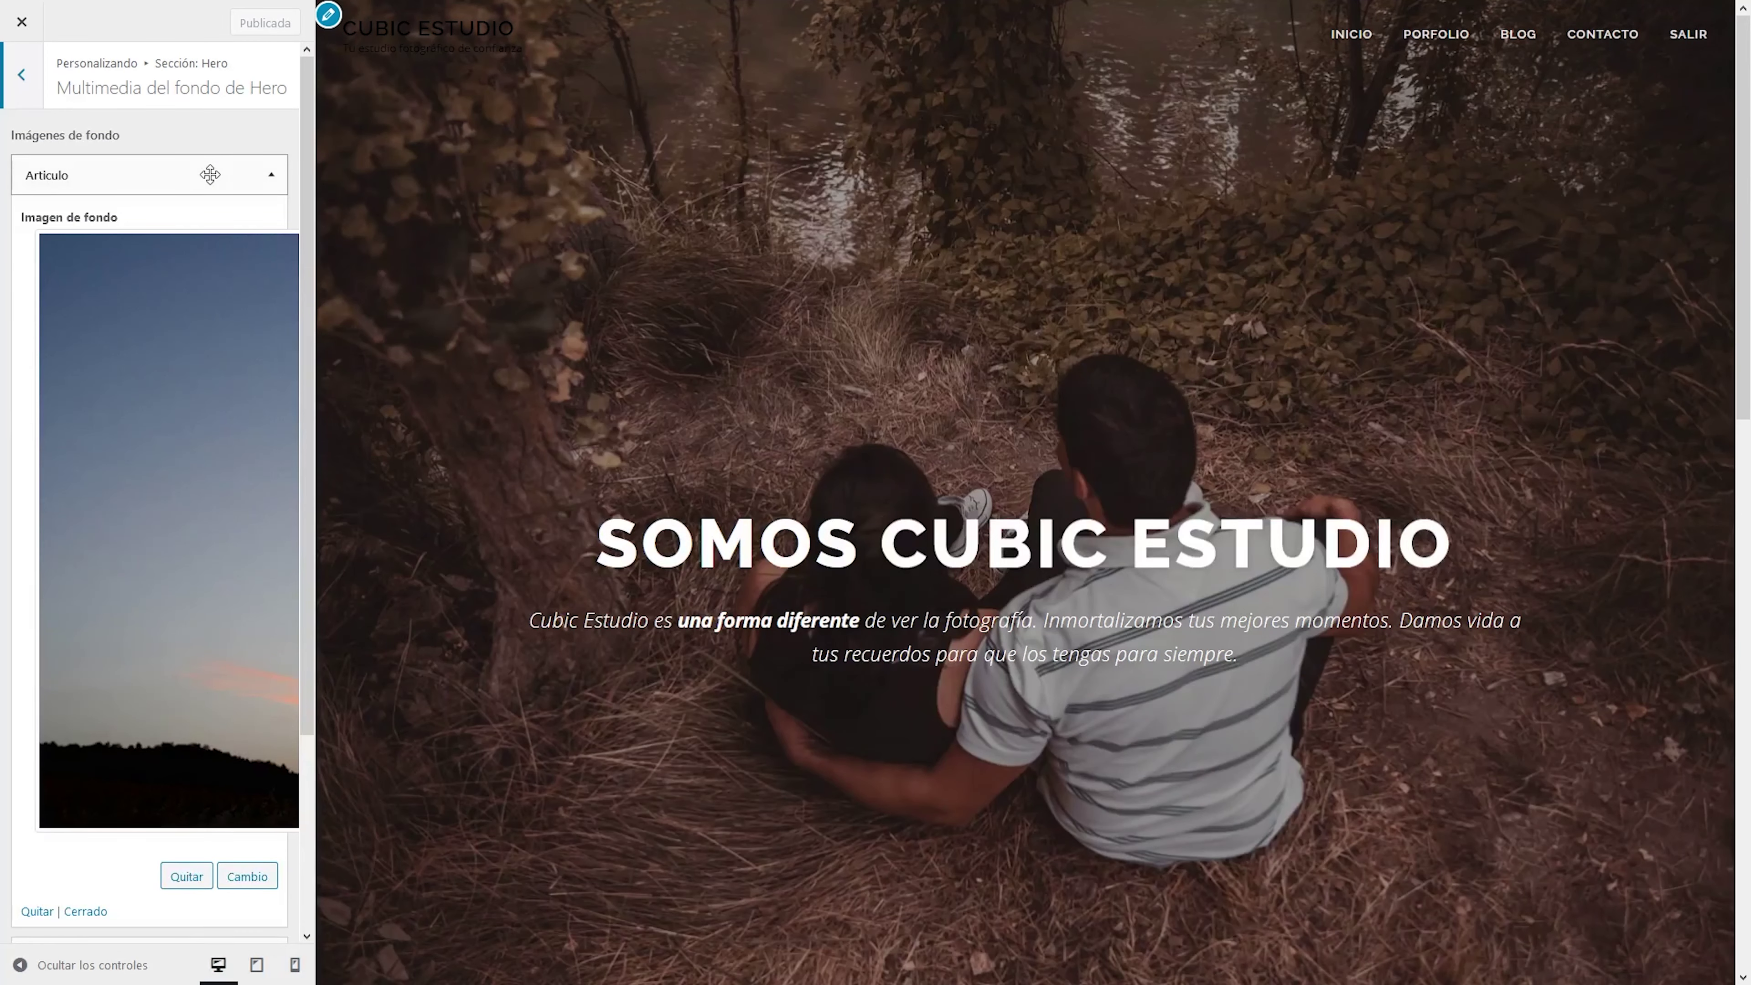
left_click(210, 174)
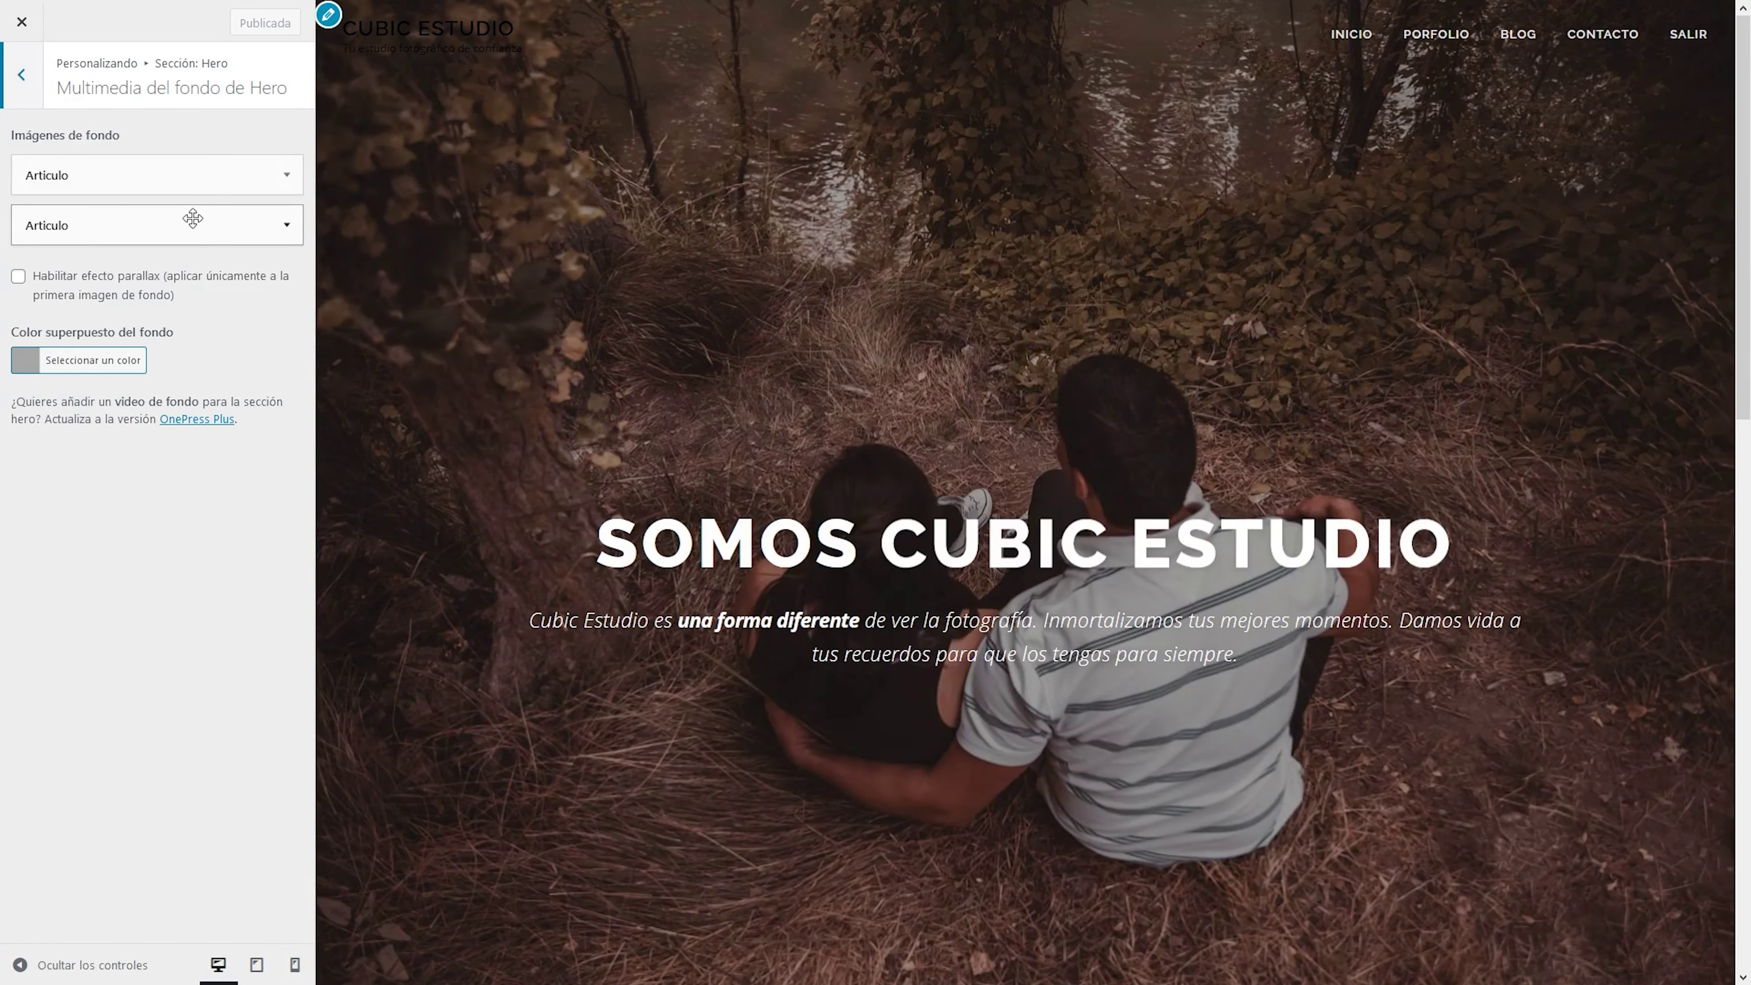
left_click(193, 225)
scroll(175, 586, "down", 4)
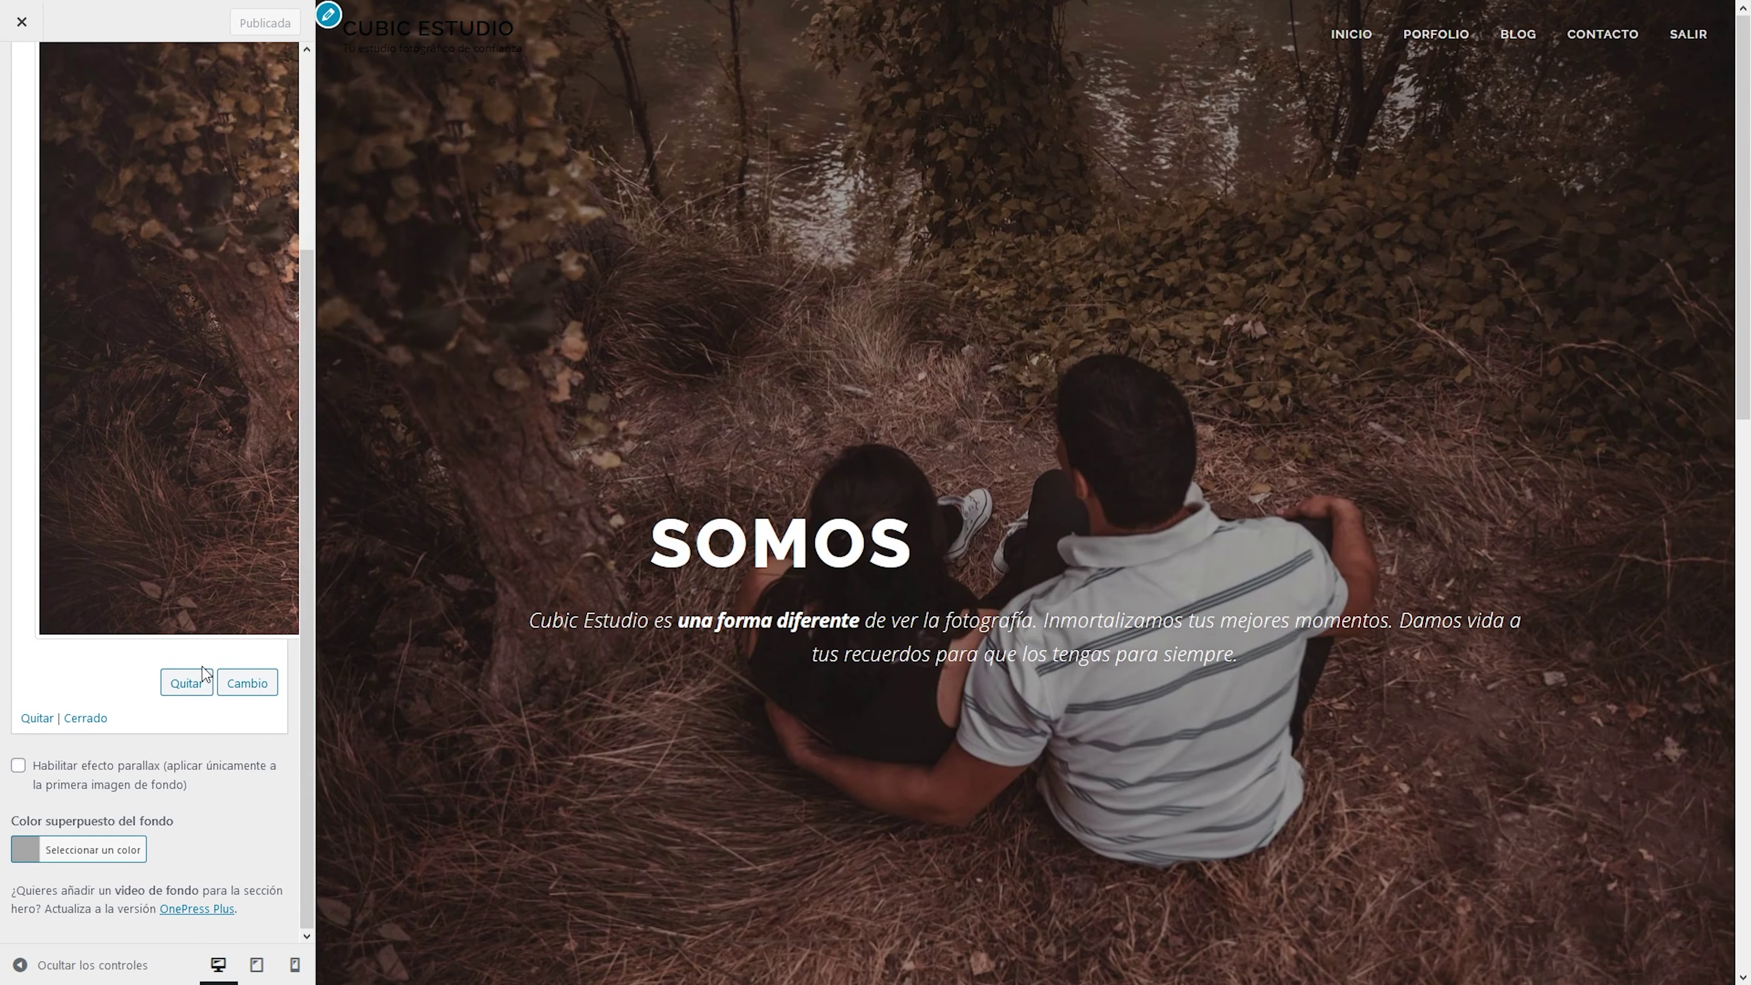
left_click(186, 683)
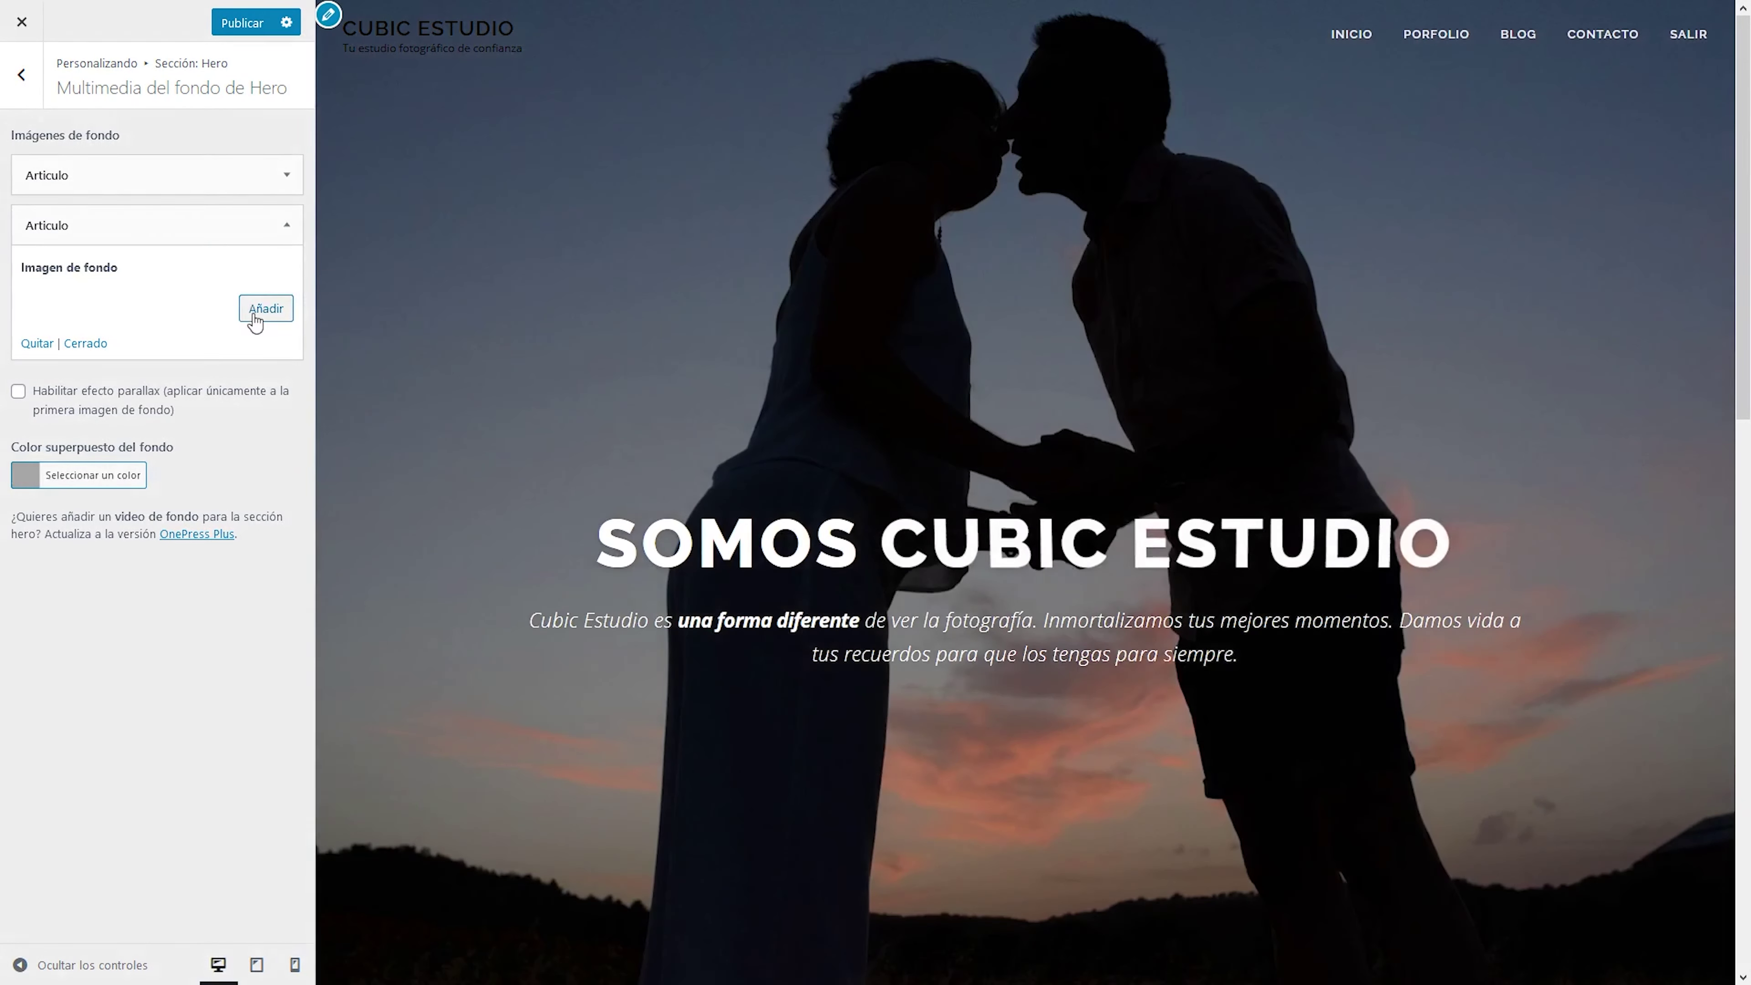
Step: Upload GOPR4570.jpg from the Portadas folder and set it as the second Hero background image
left_click(261, 312)
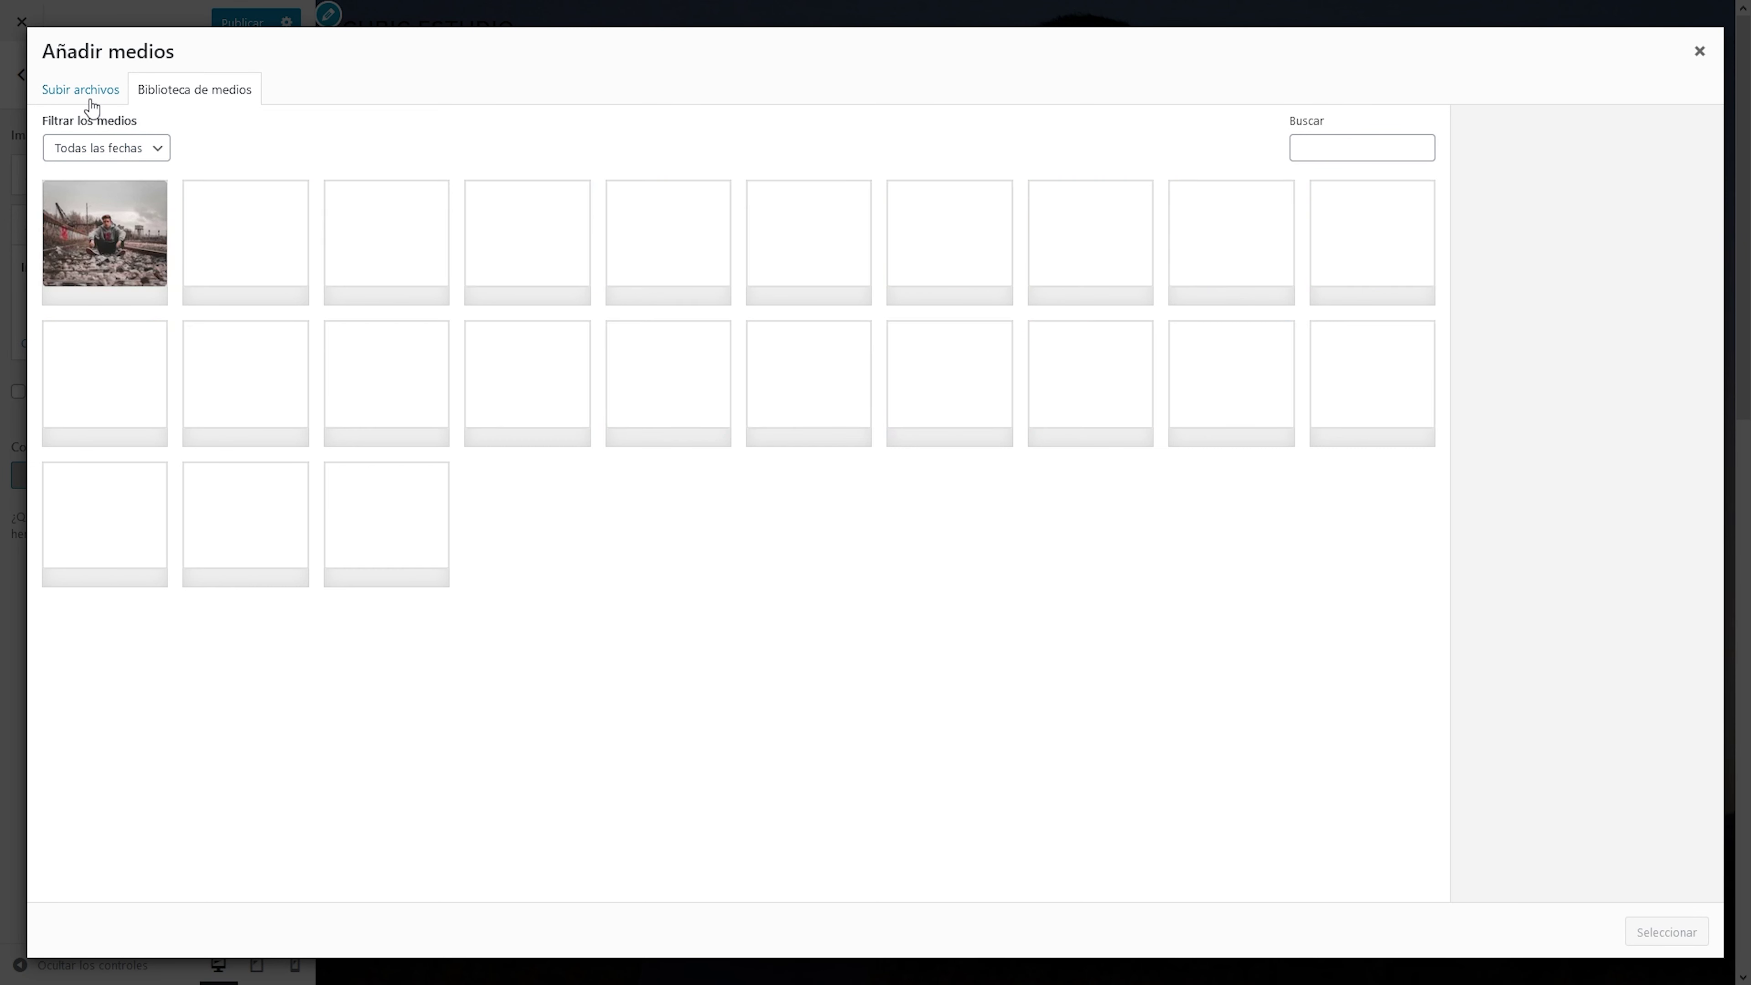
left_click(86, 93)
left_click(841, 455)
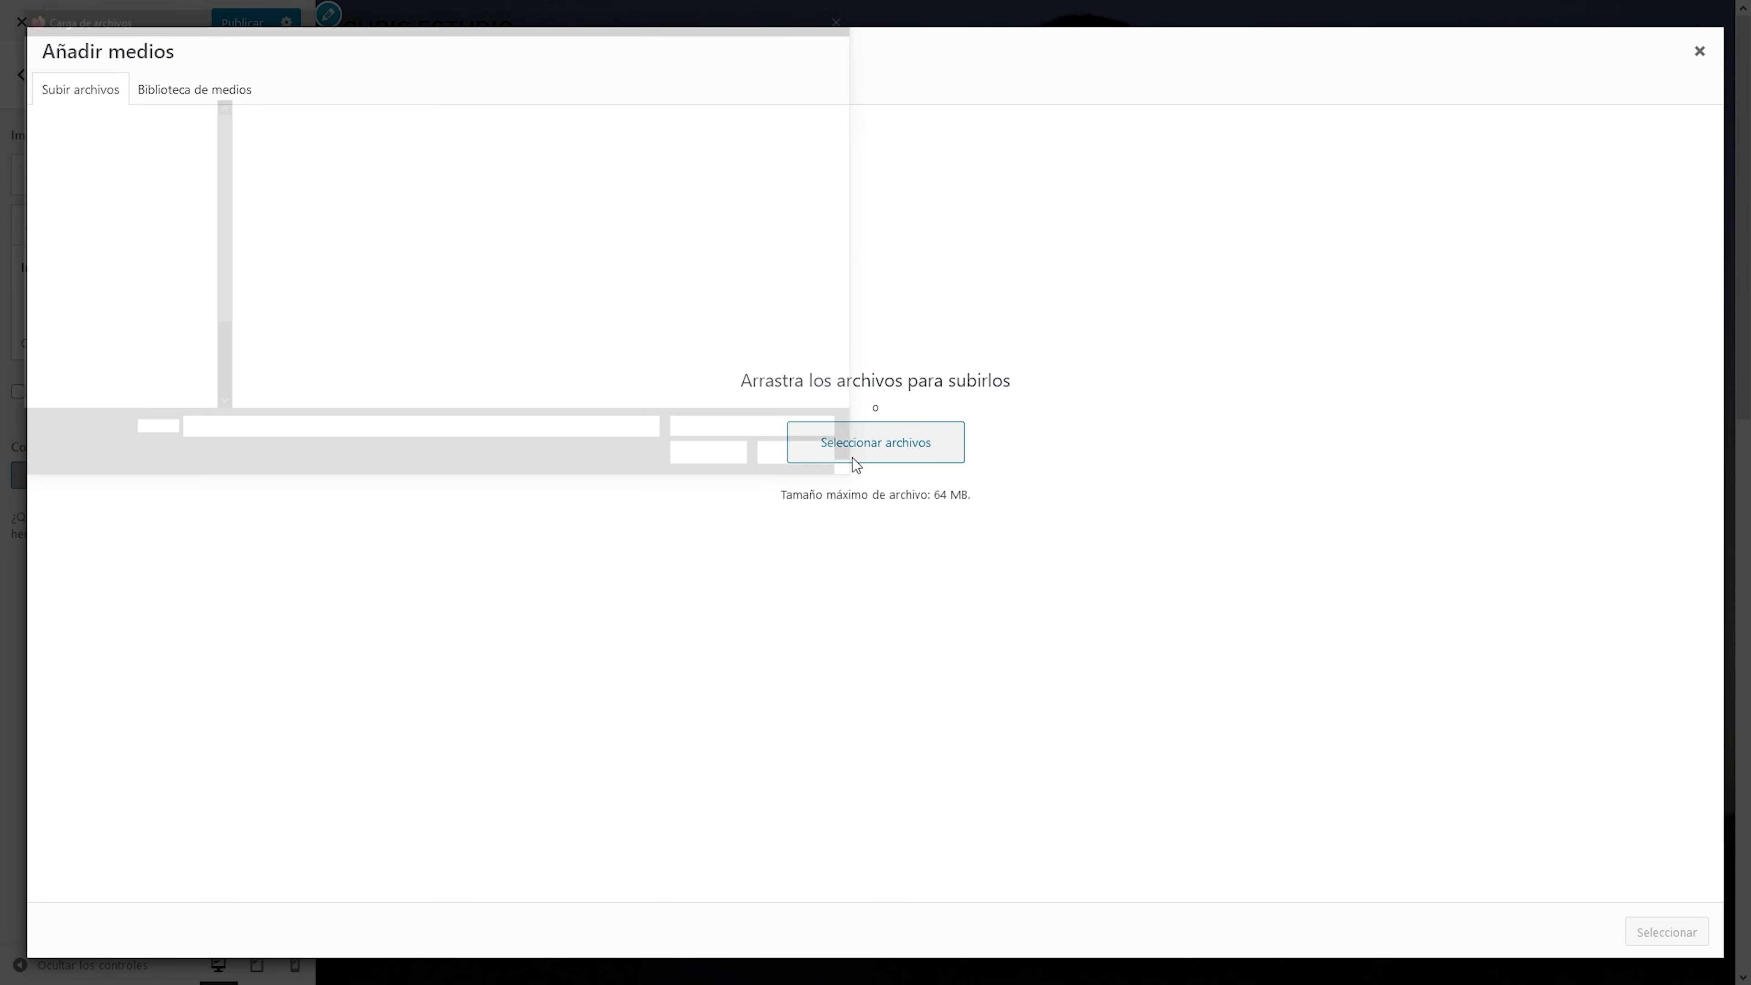
left_click(294, 46)
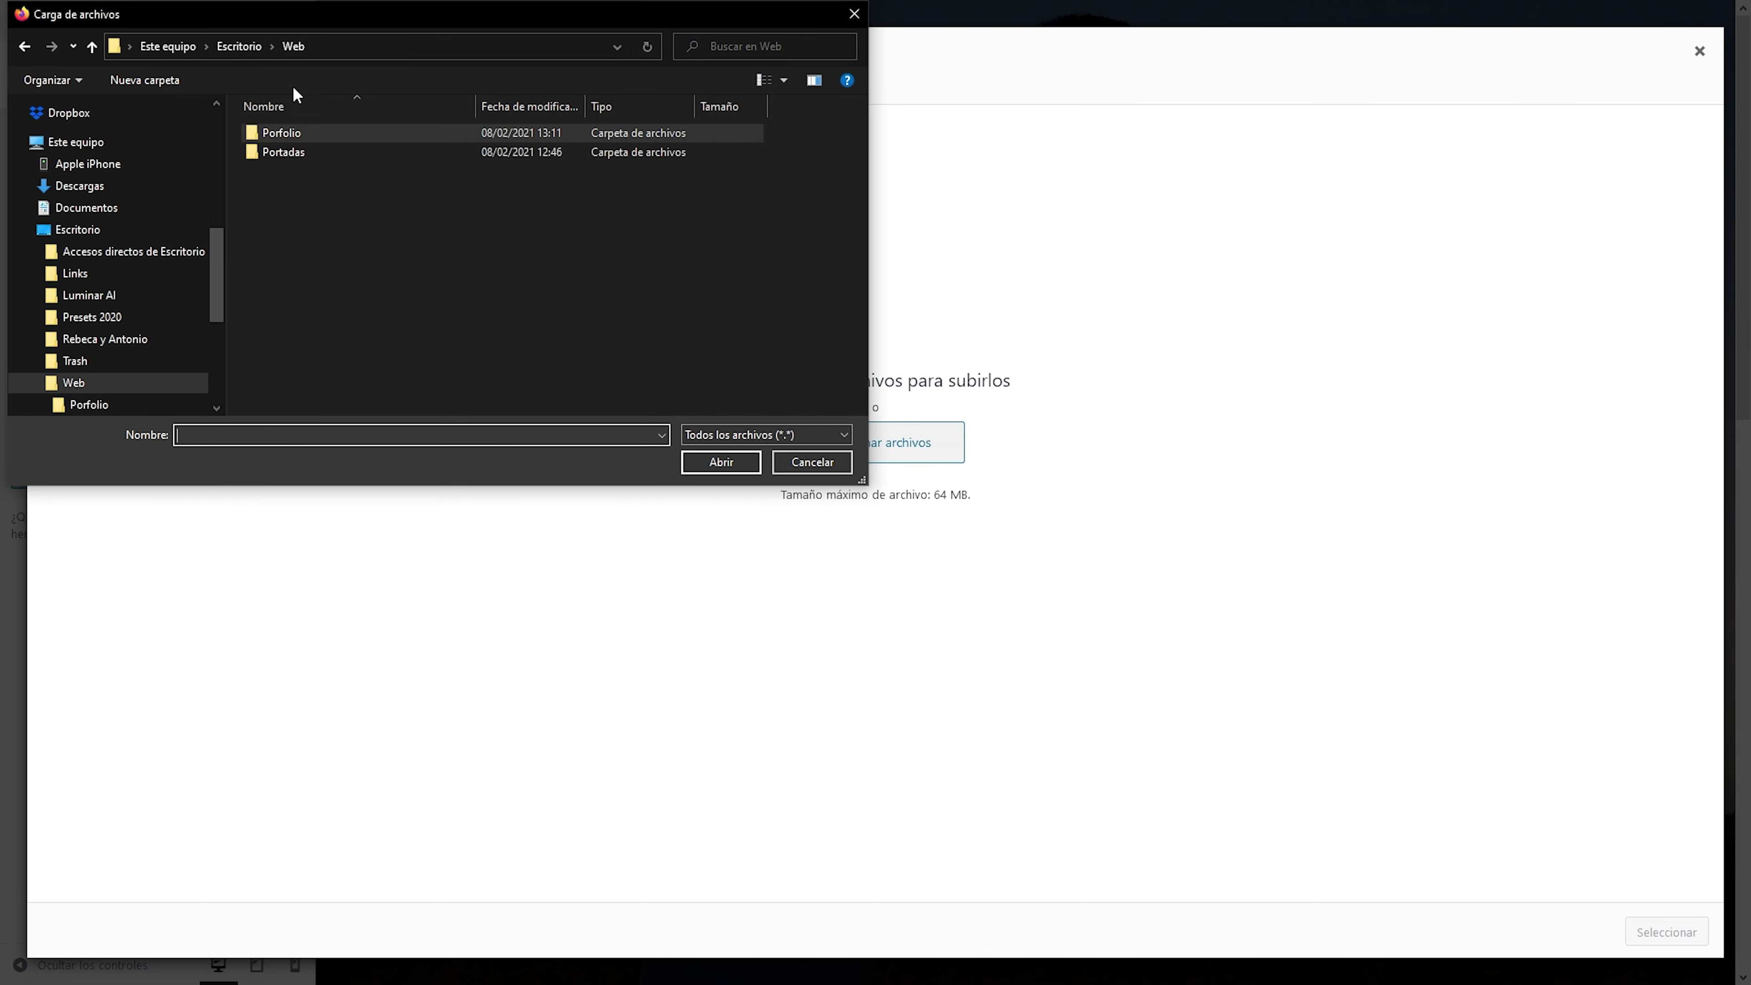
double_click(281, 153)
left_click(266, 178)
double_click(265, 177)
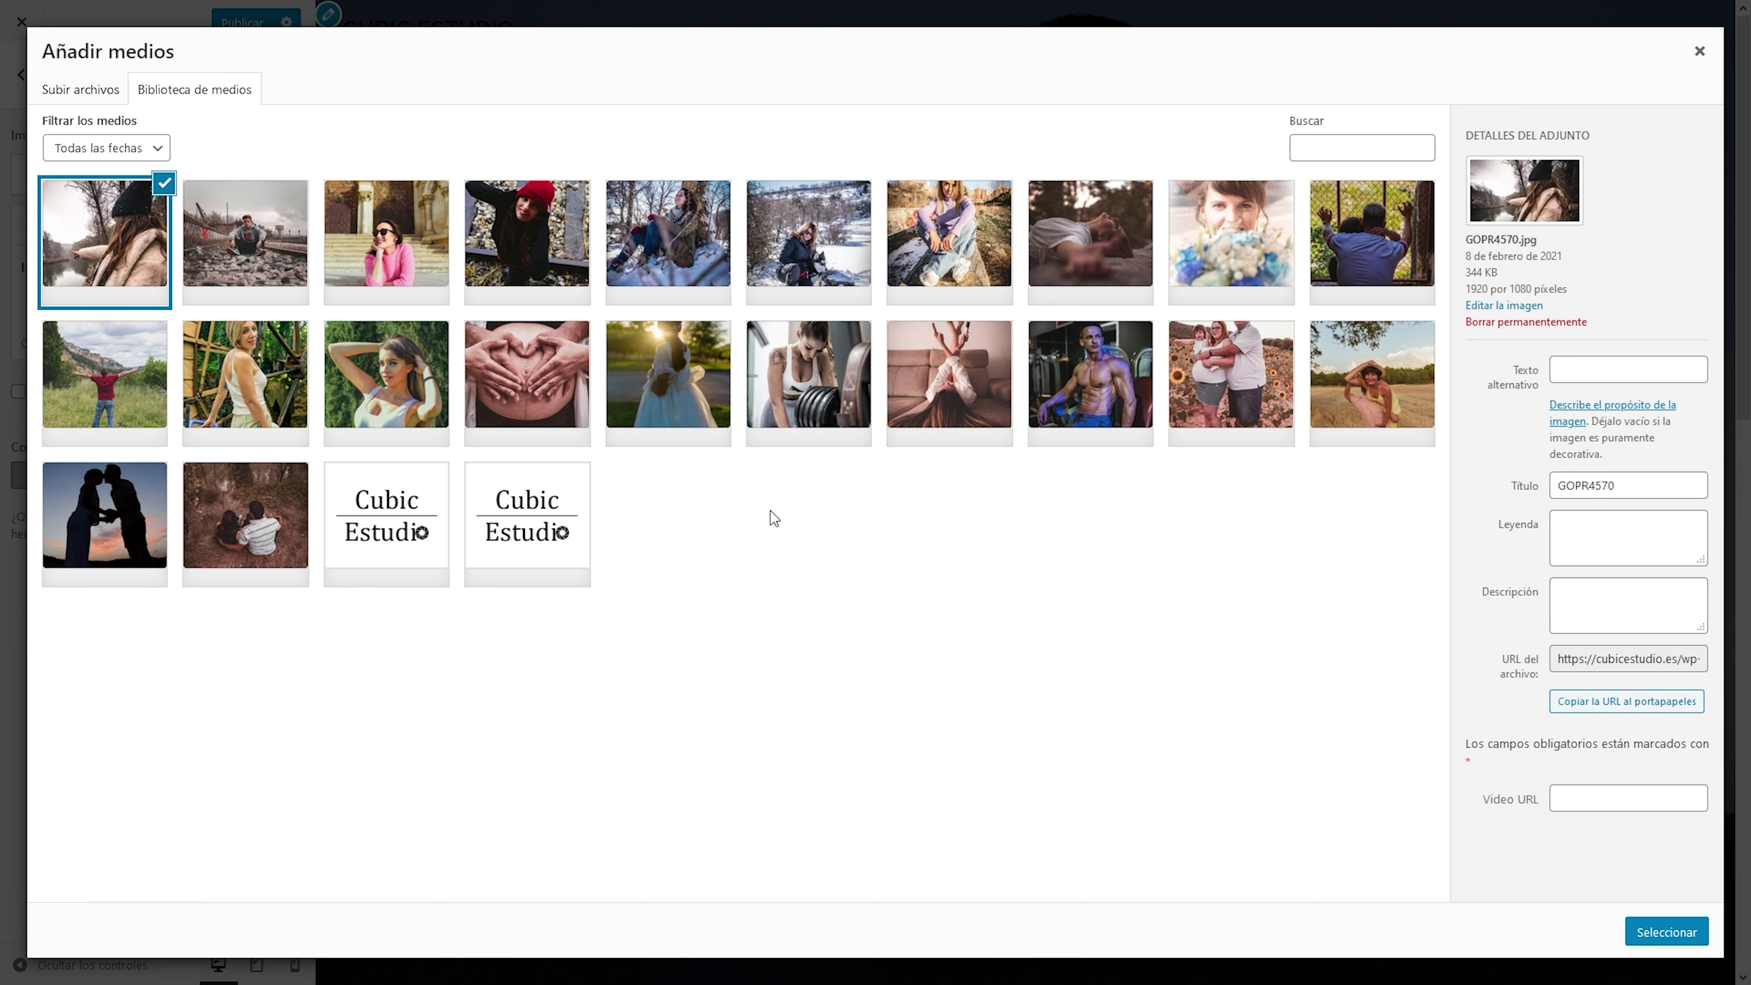
left_click(1665, 933)
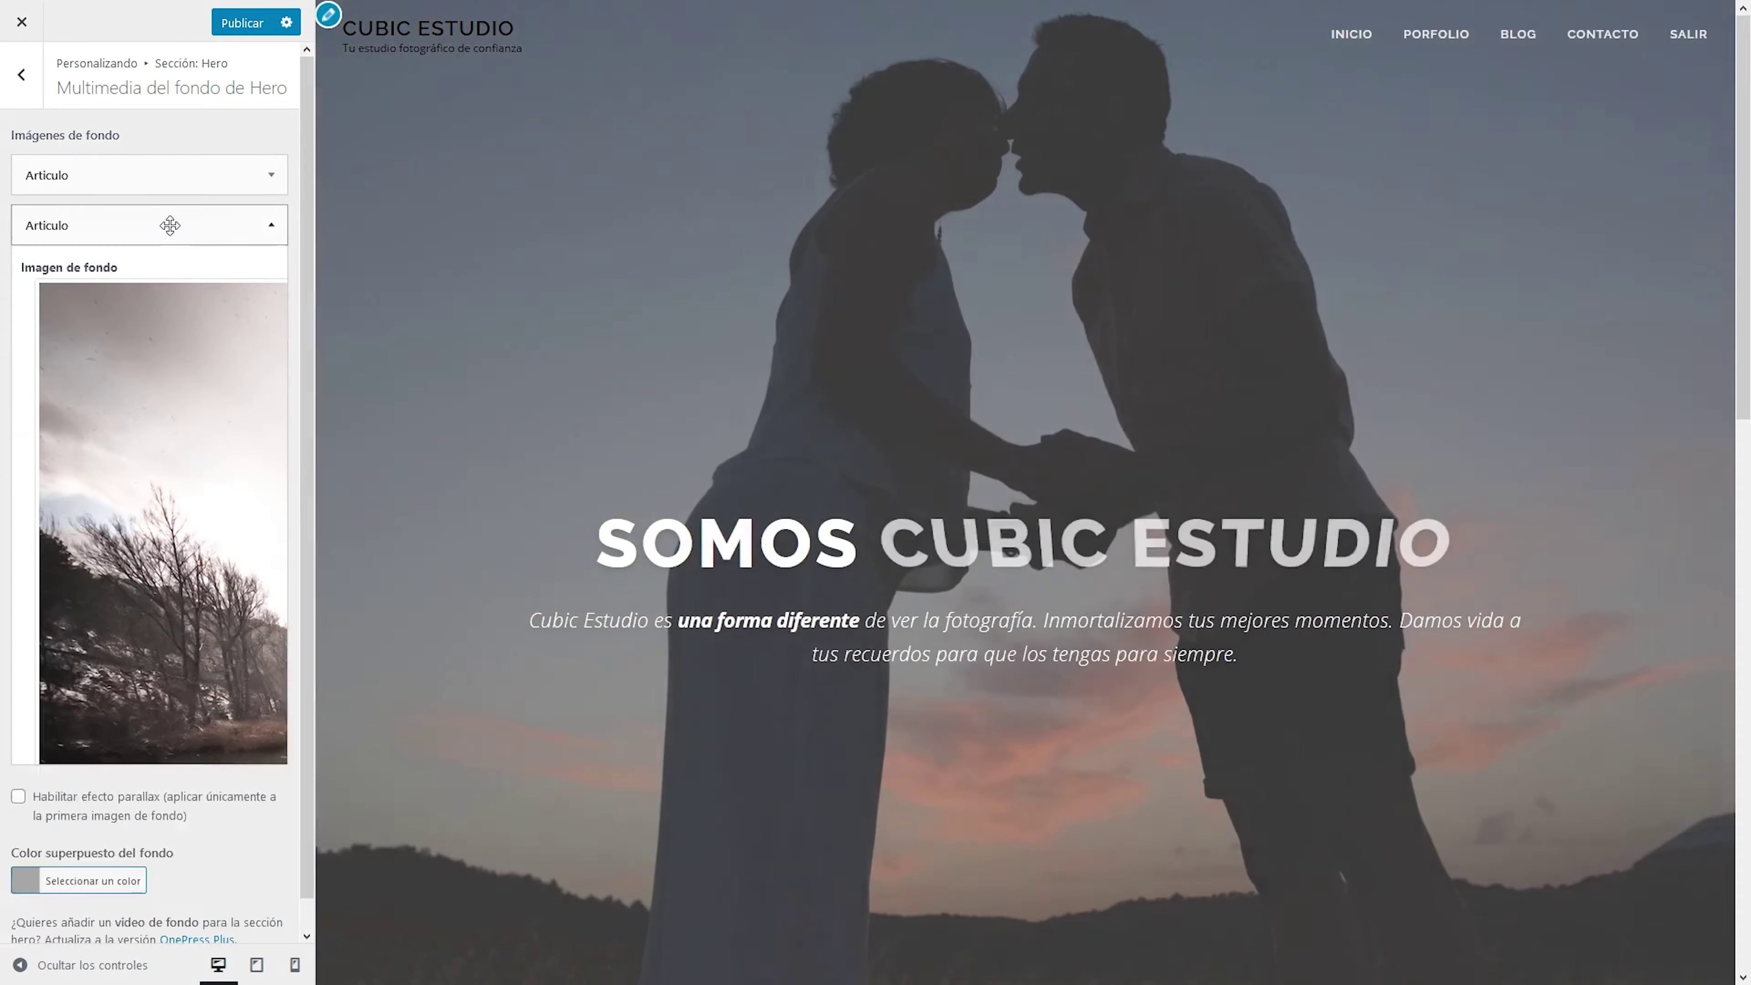
Step: Collapse the second background item, publish the changes and close the customizer
left_click(169, 225)
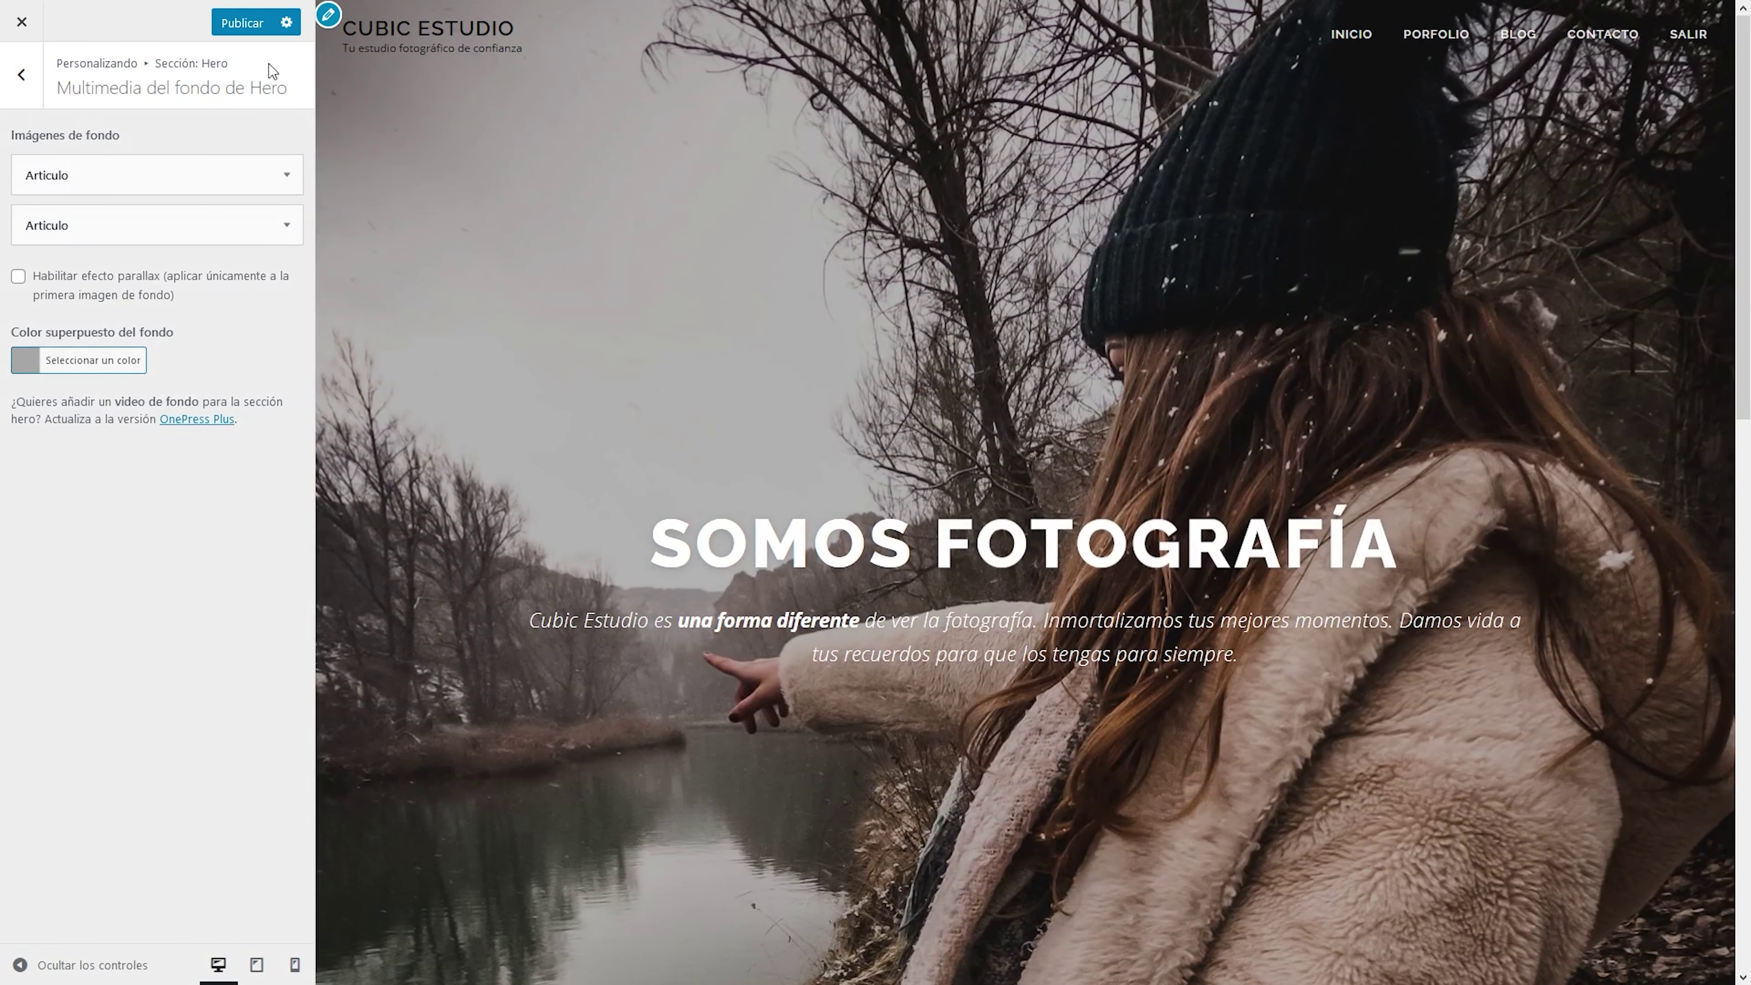
left_click(238, 31)
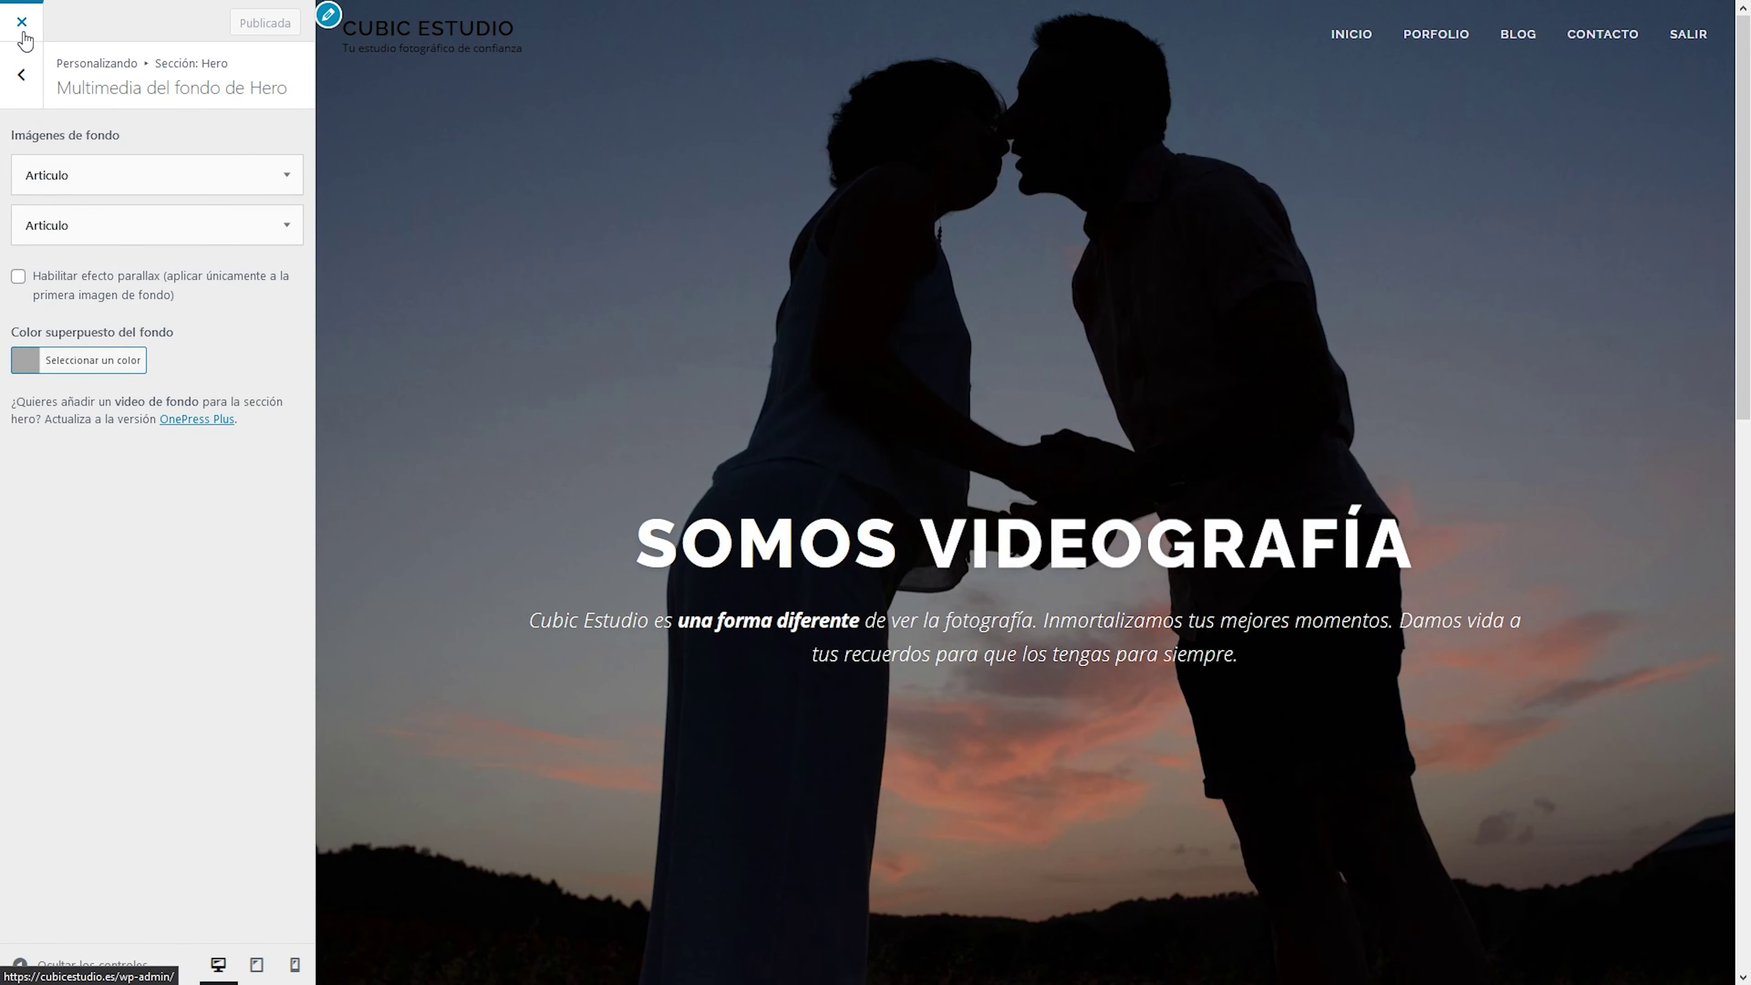
left_click(22, 24)
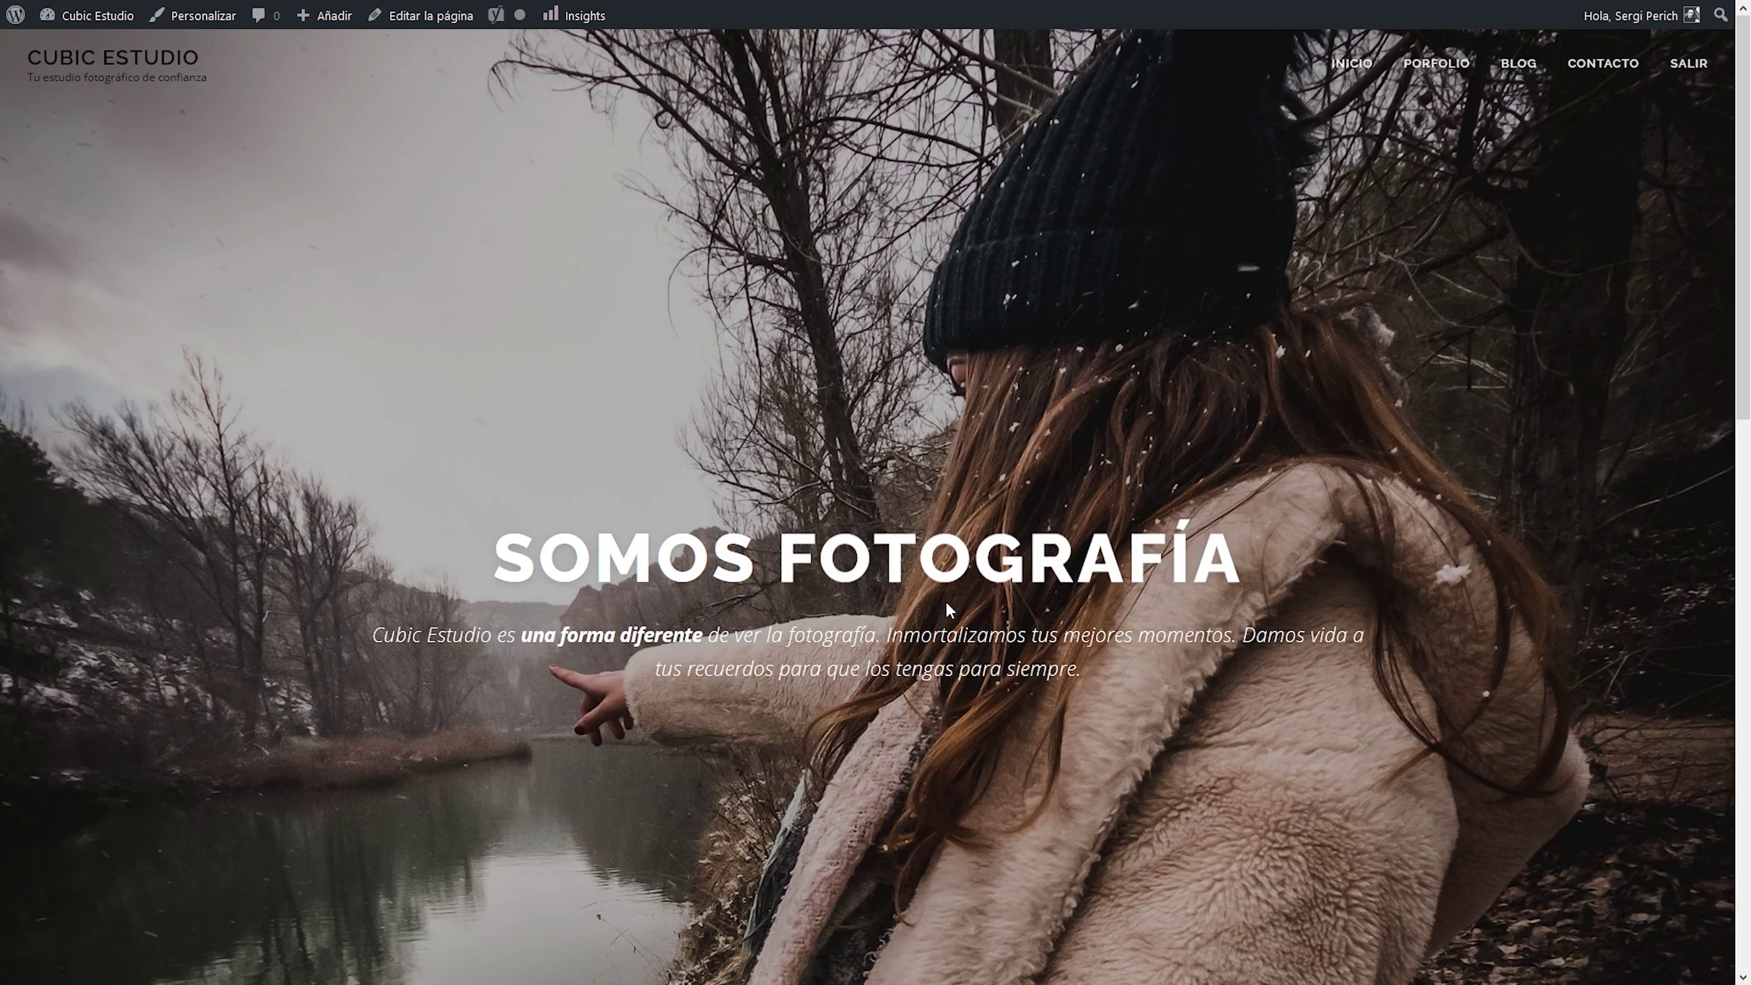
Step: Look over the published home page from the Hero banner down to the footer and return to its start
scroll(945, 601, "down", 5)
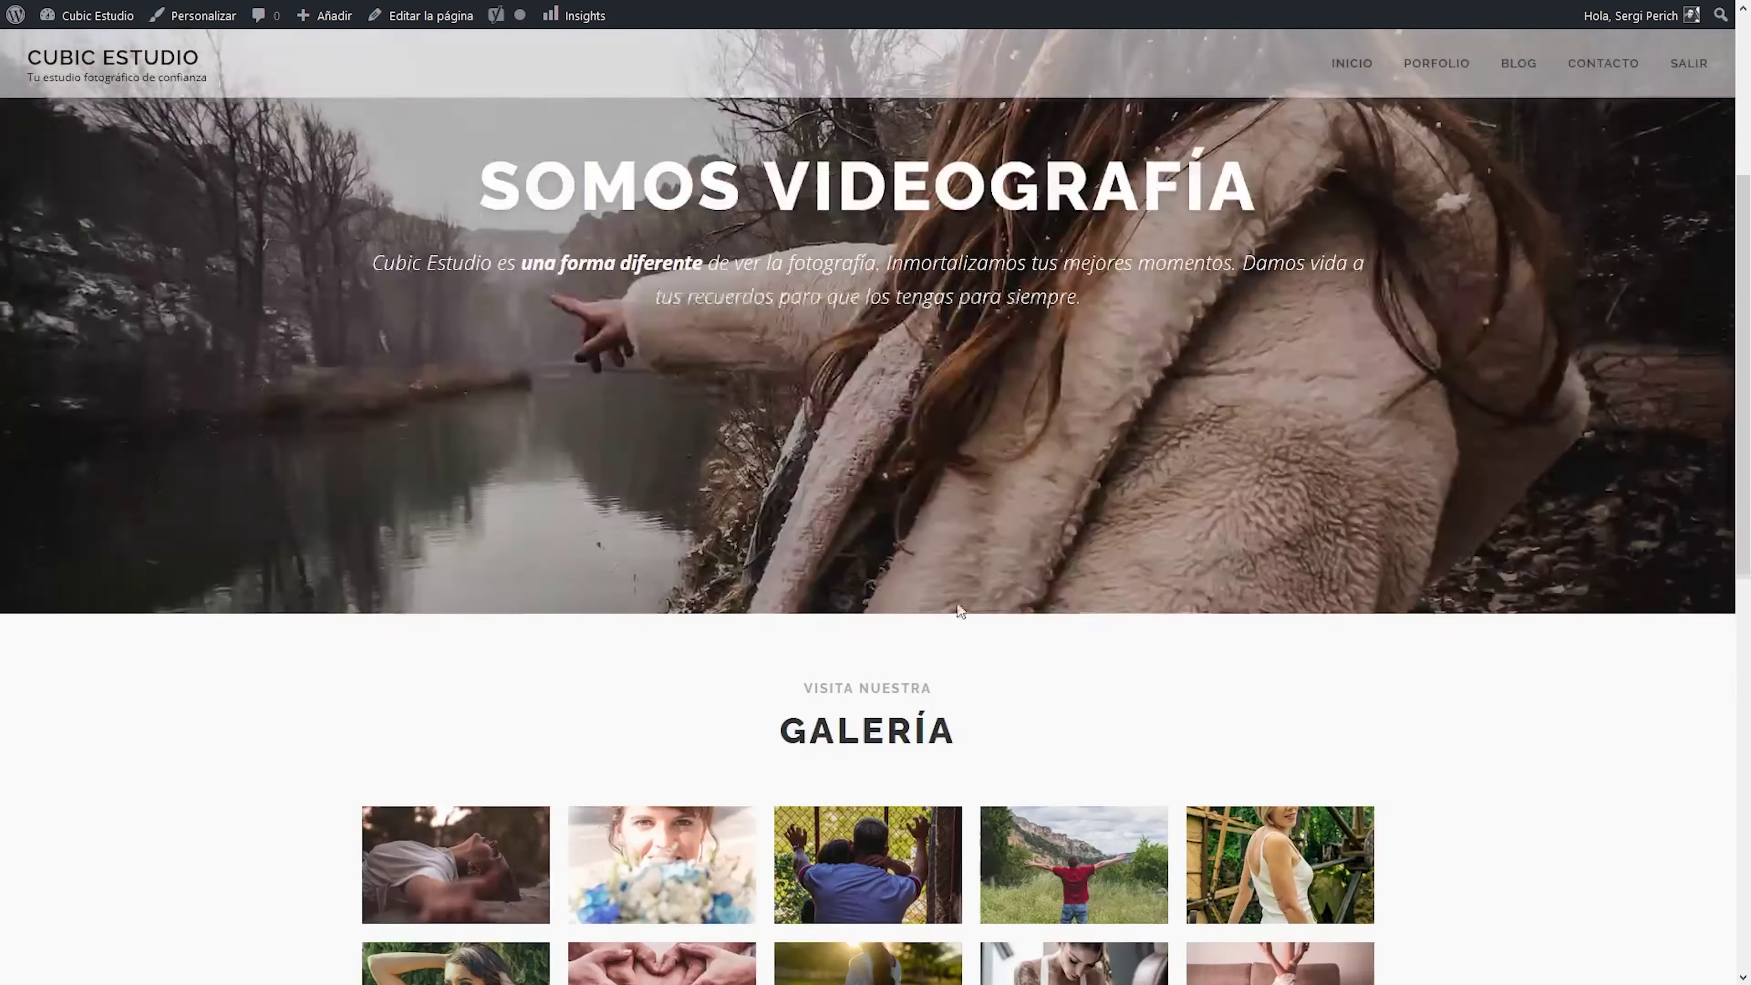
scroll(950, 611, "down", 4)
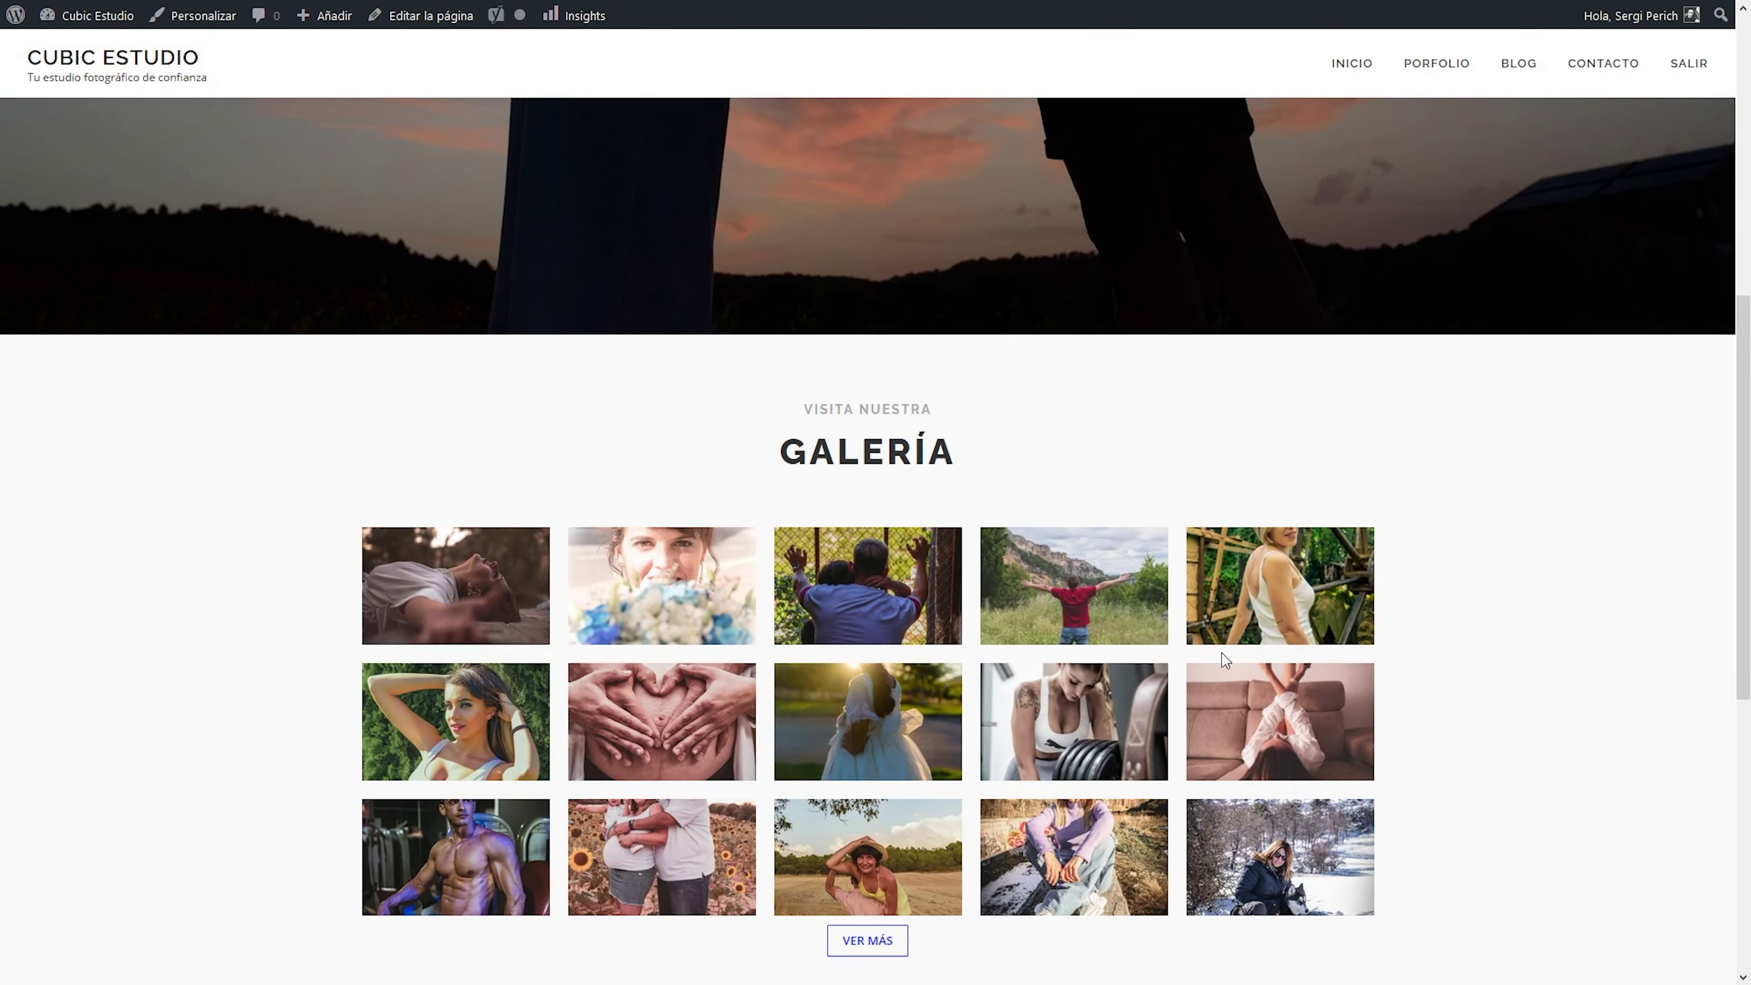
scroll(1221, 653, "down", 9)
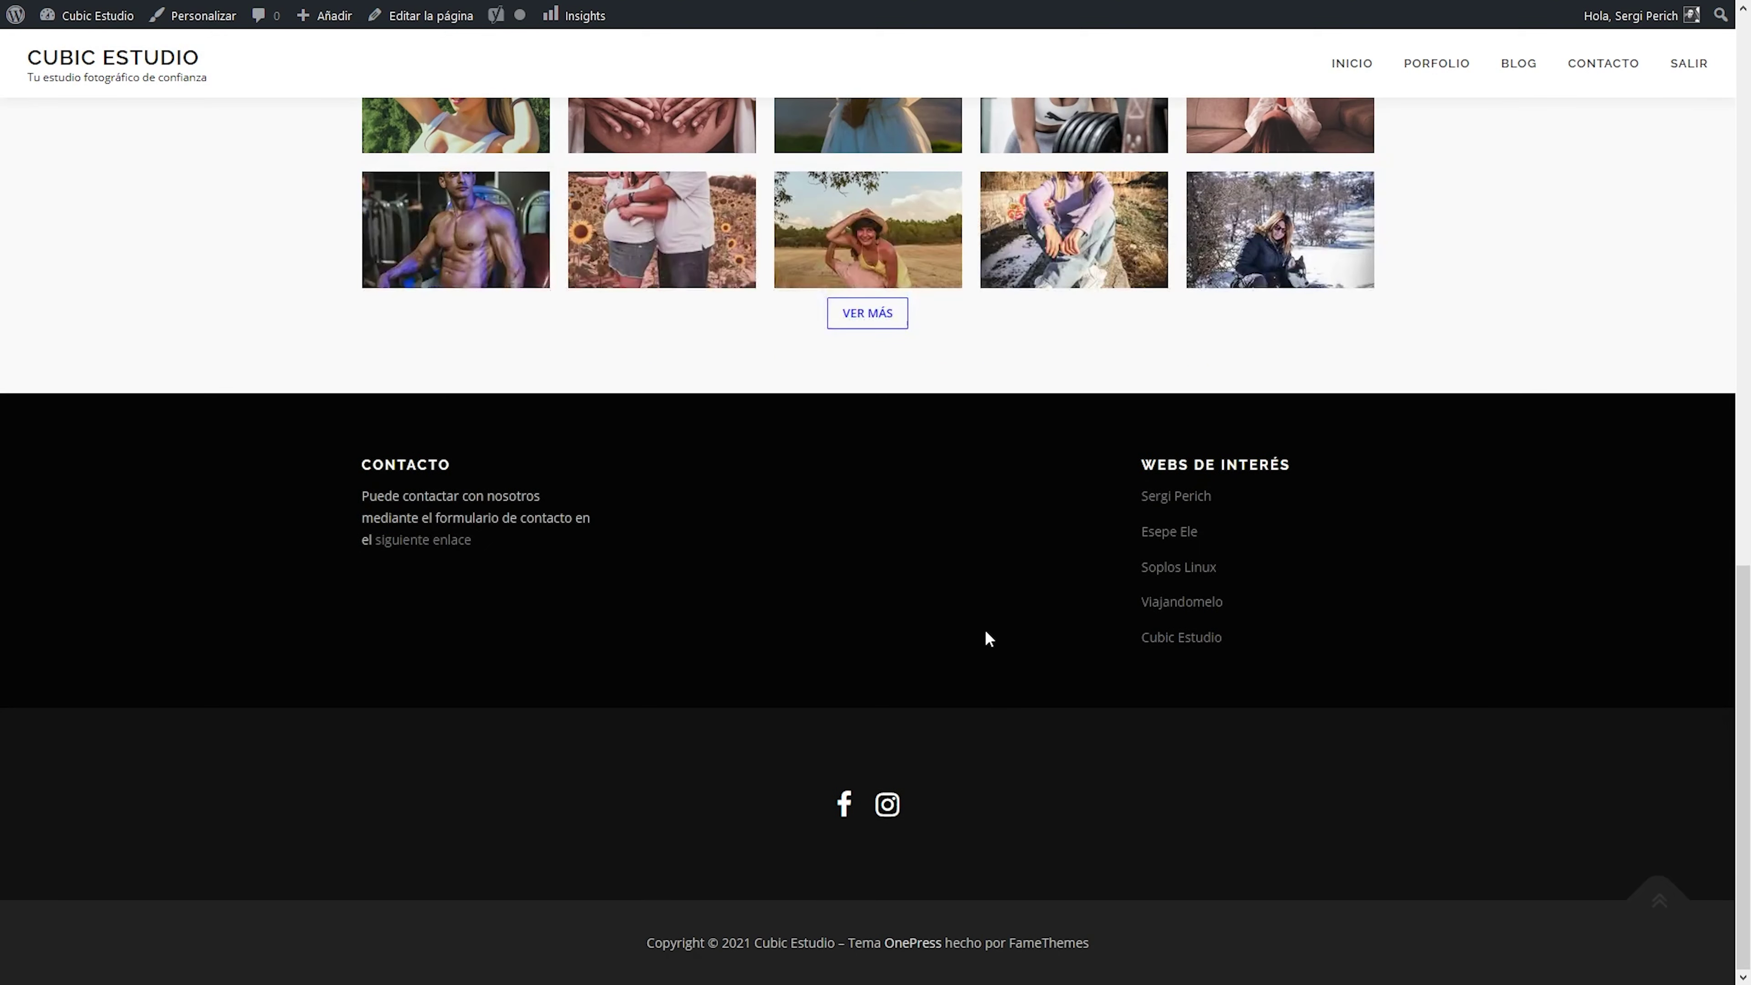
key("Home")
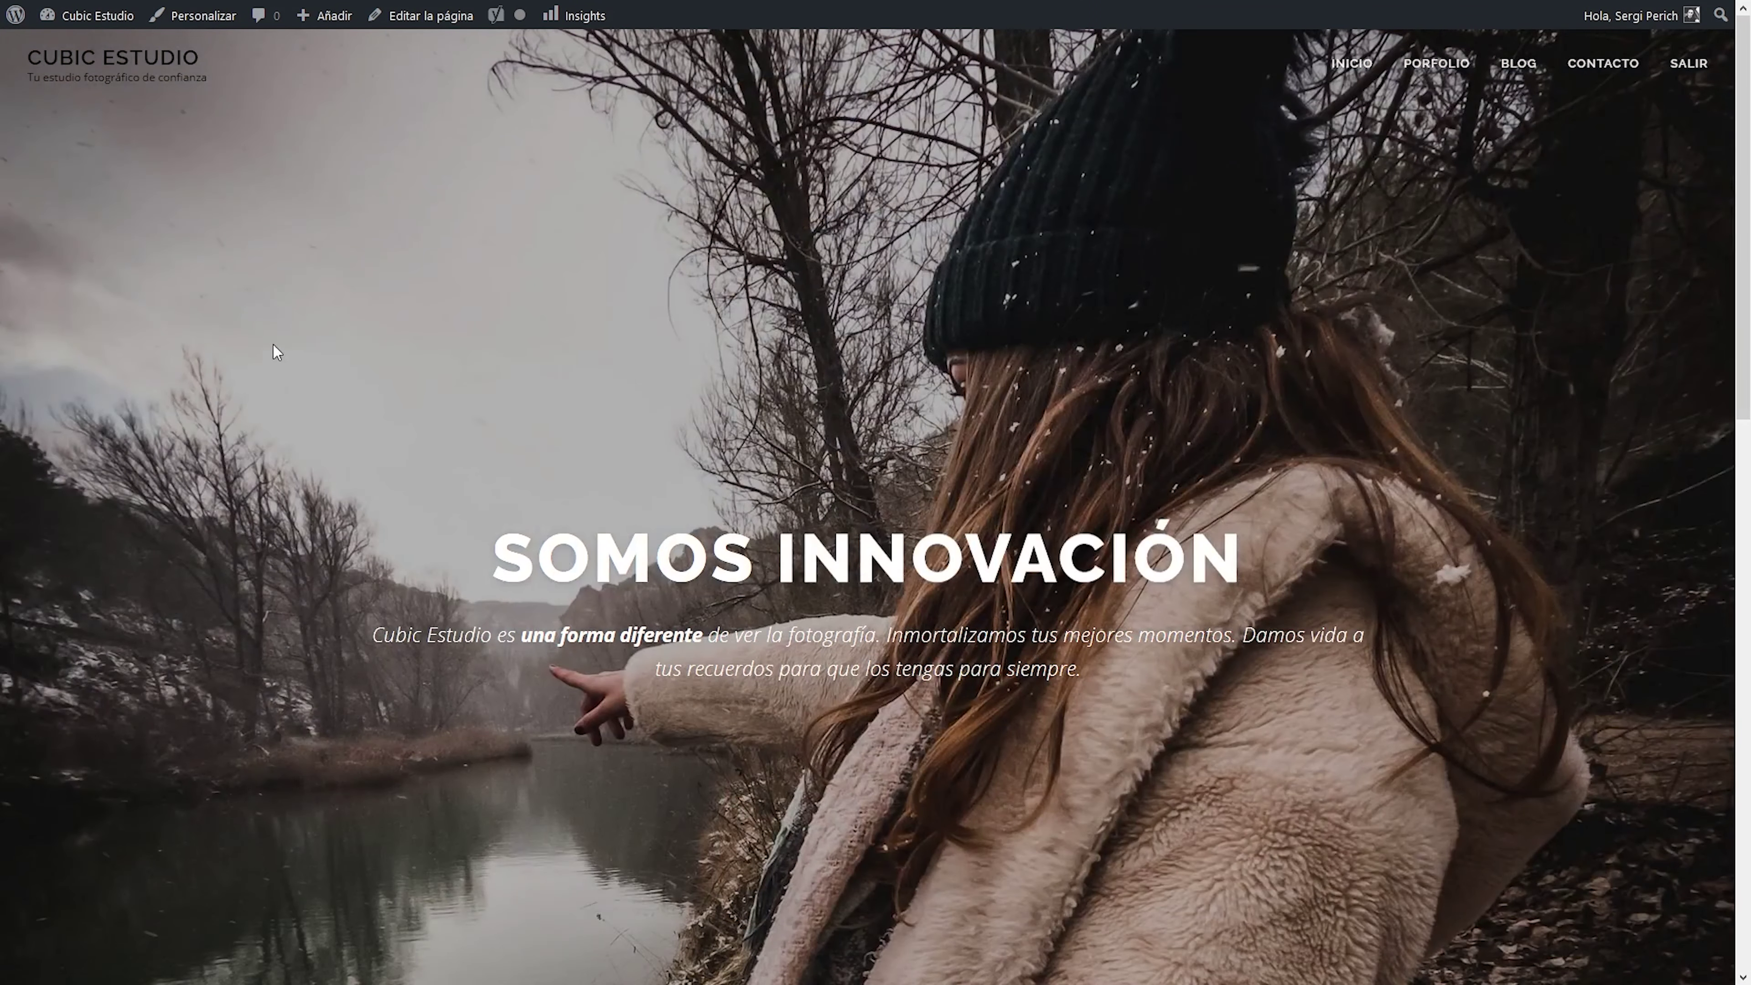
Step: Reopen the theme customizer and open the site identity settings
left_click(198, 15)
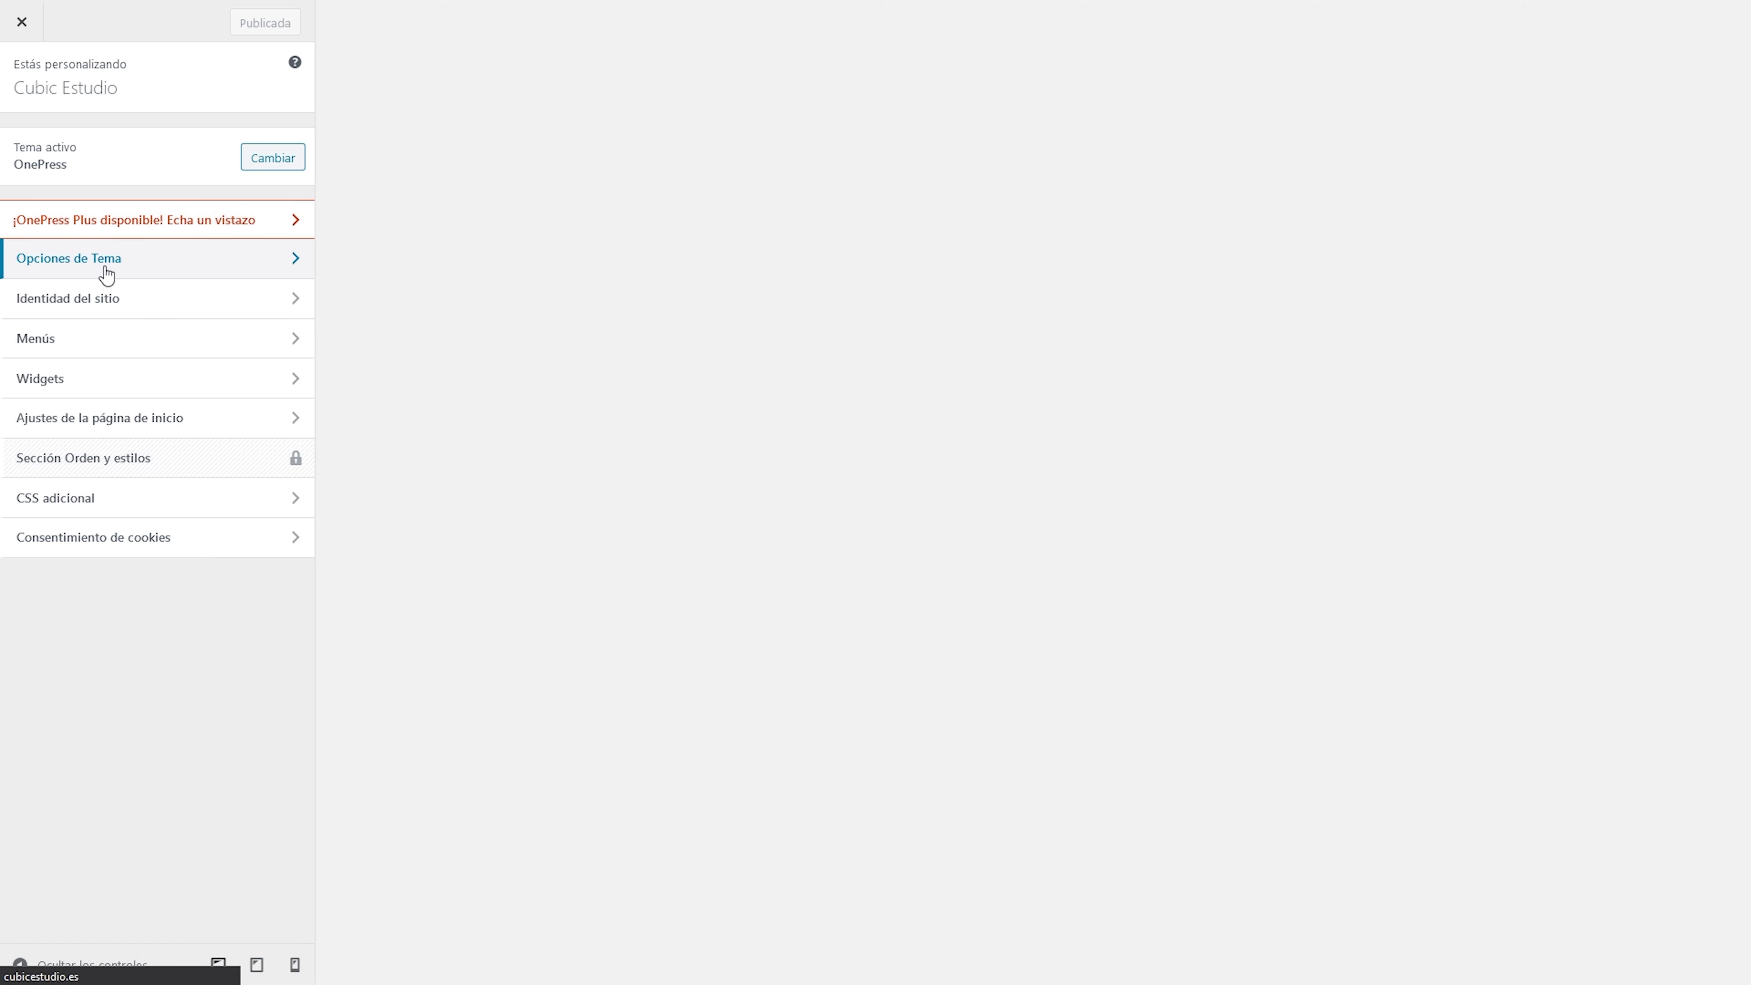
left_click(106, 274)
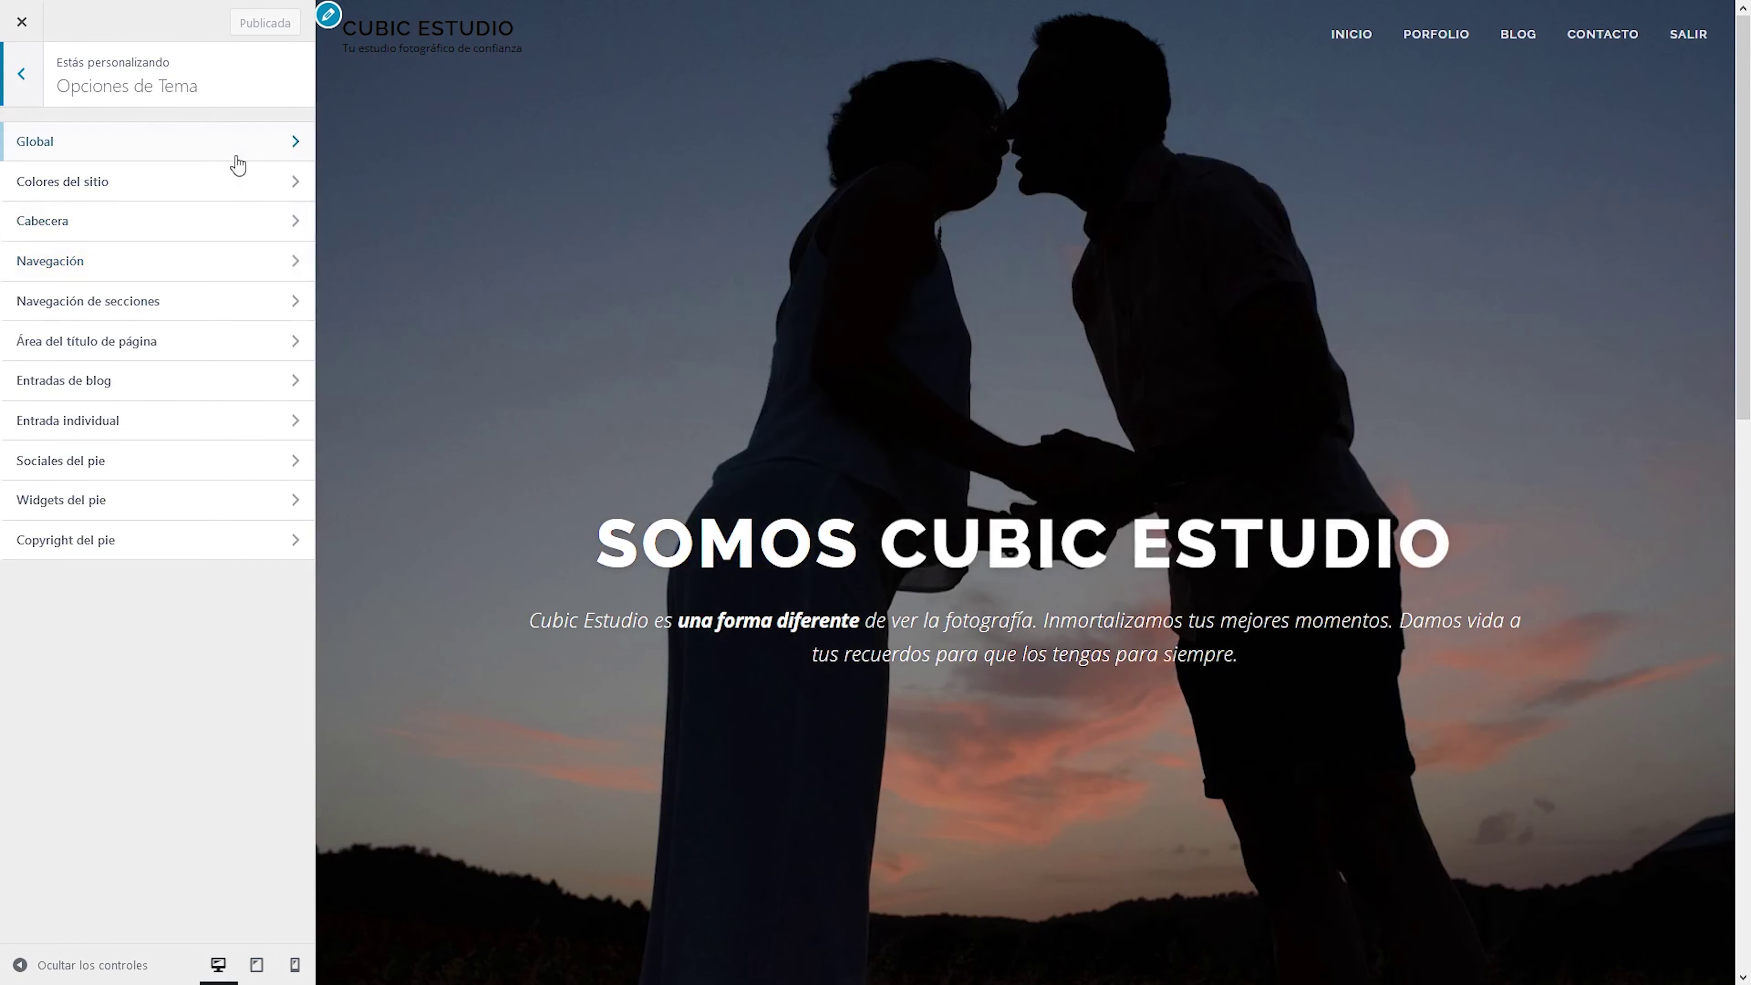
left_click(329, 16)
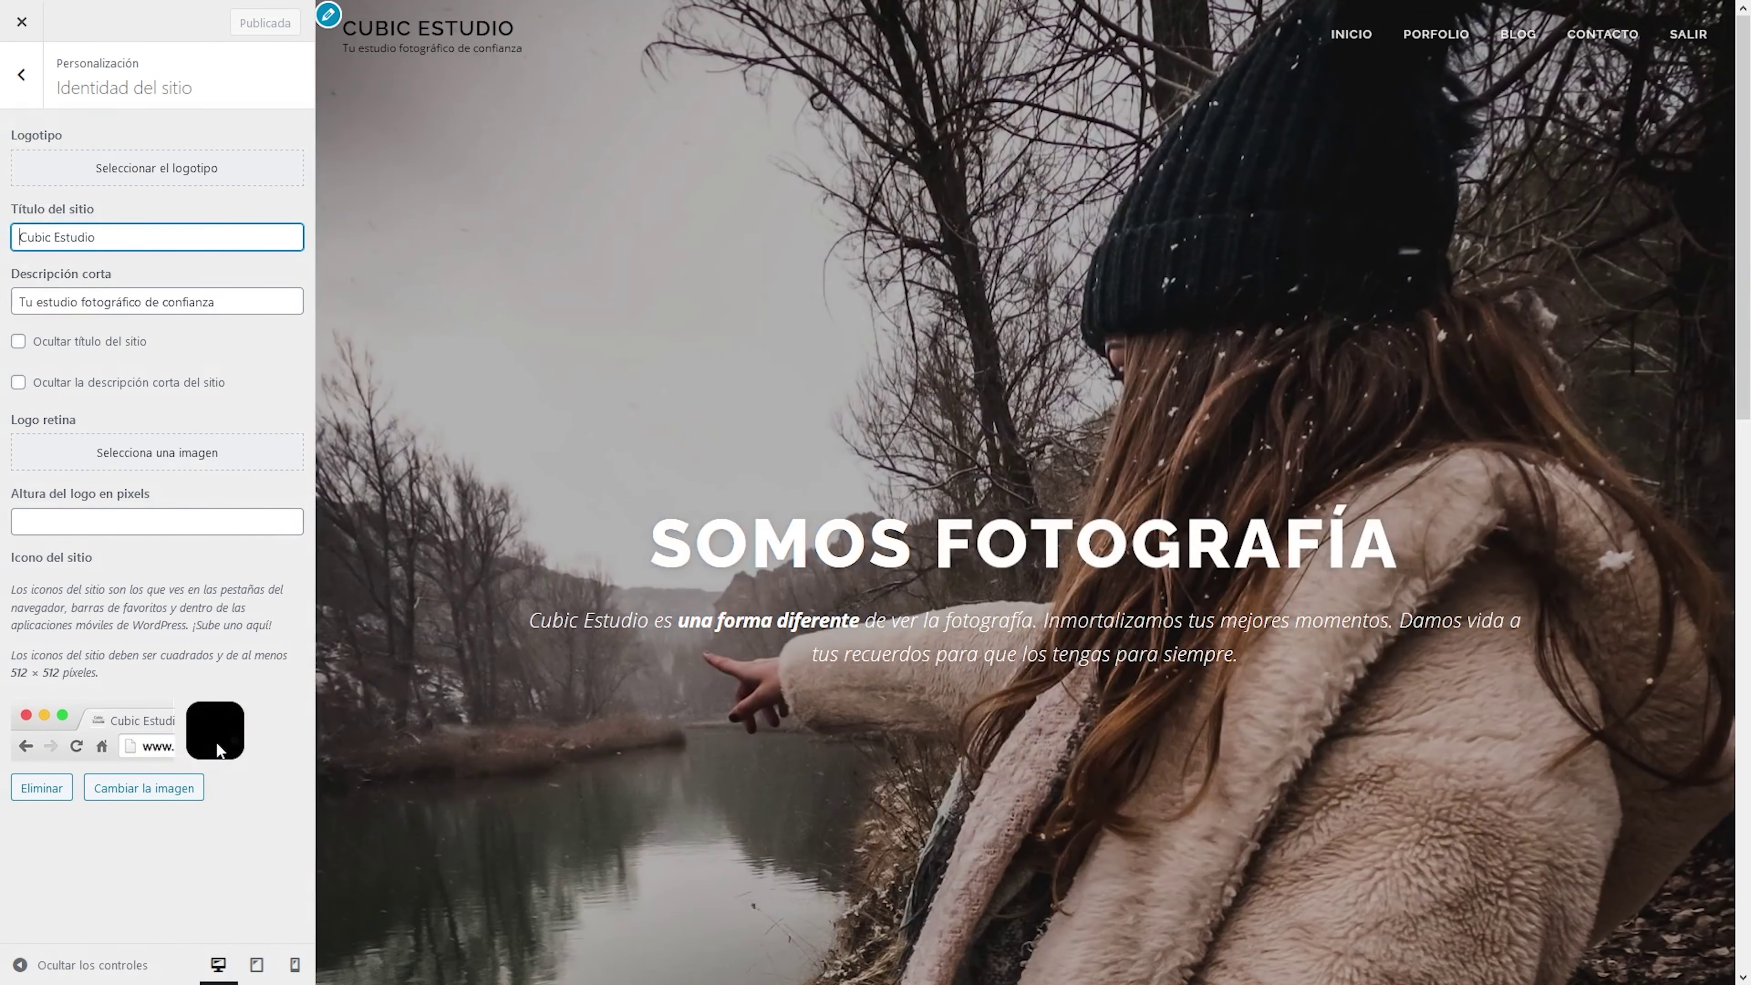
Step: Switch to the Logo folder in File Explorer and open Logo 2020.psd in Photoshop
key("alt+Tab")
key("alt+Tab")
key("alt+Tab")
key("alt+Tab")
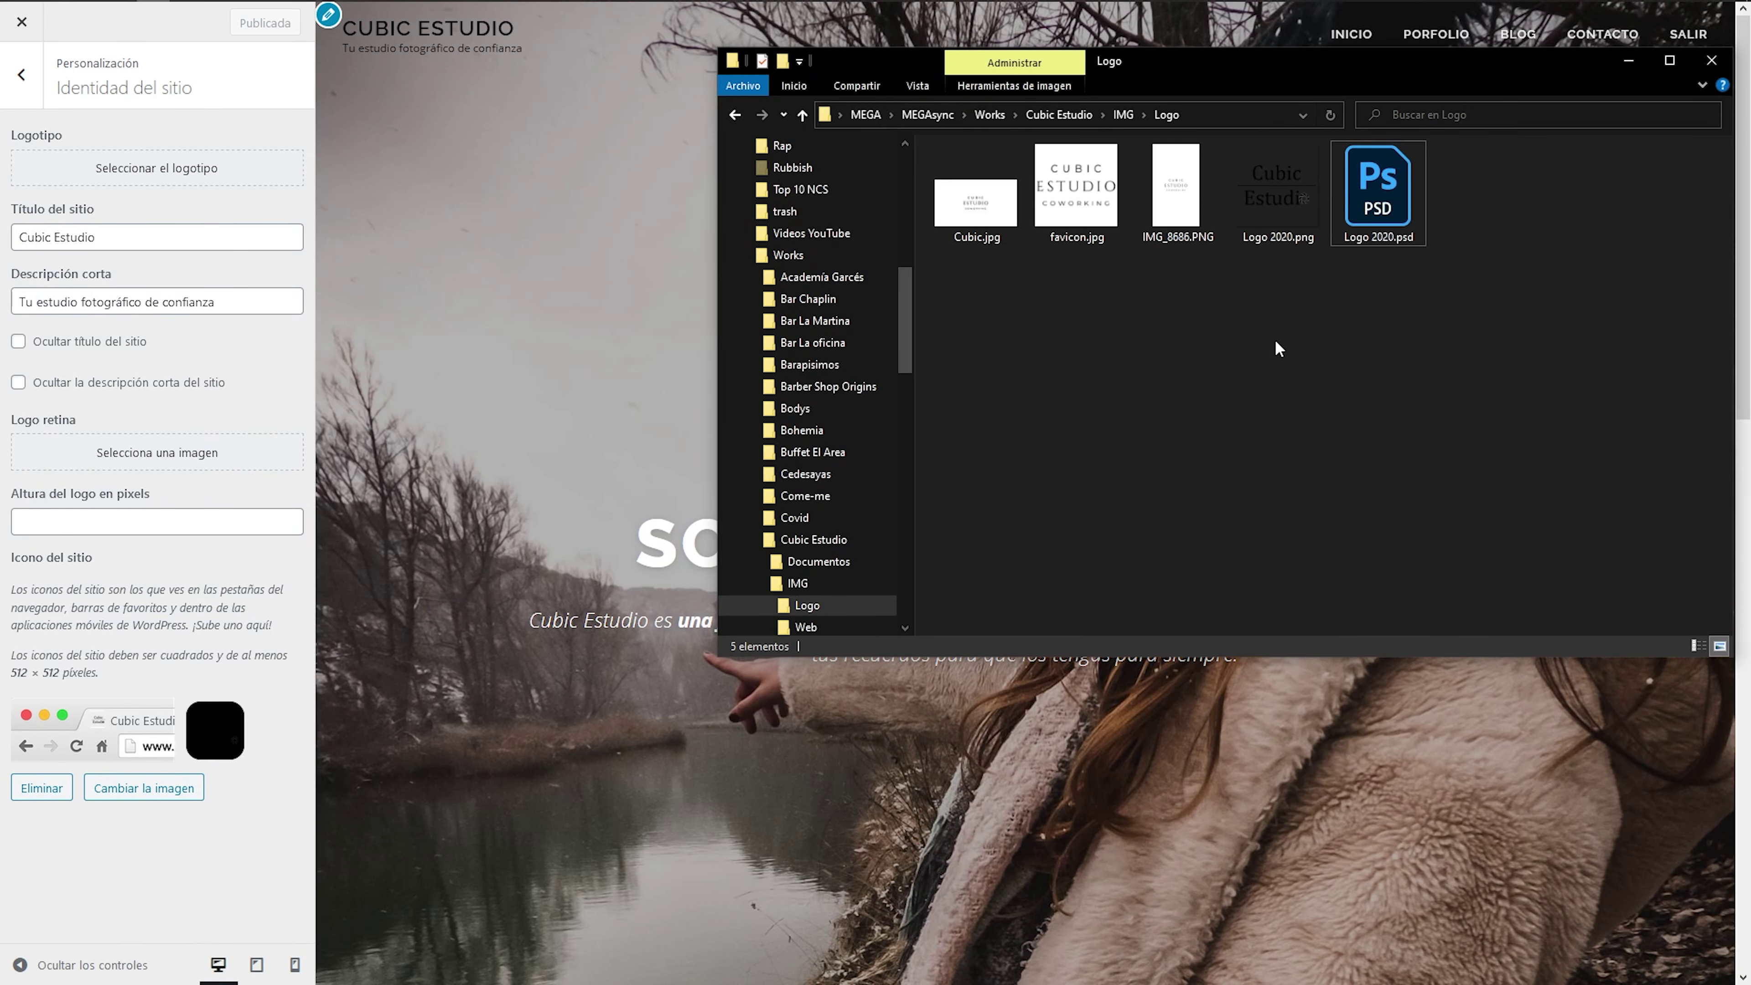
double_click(1378, 186)
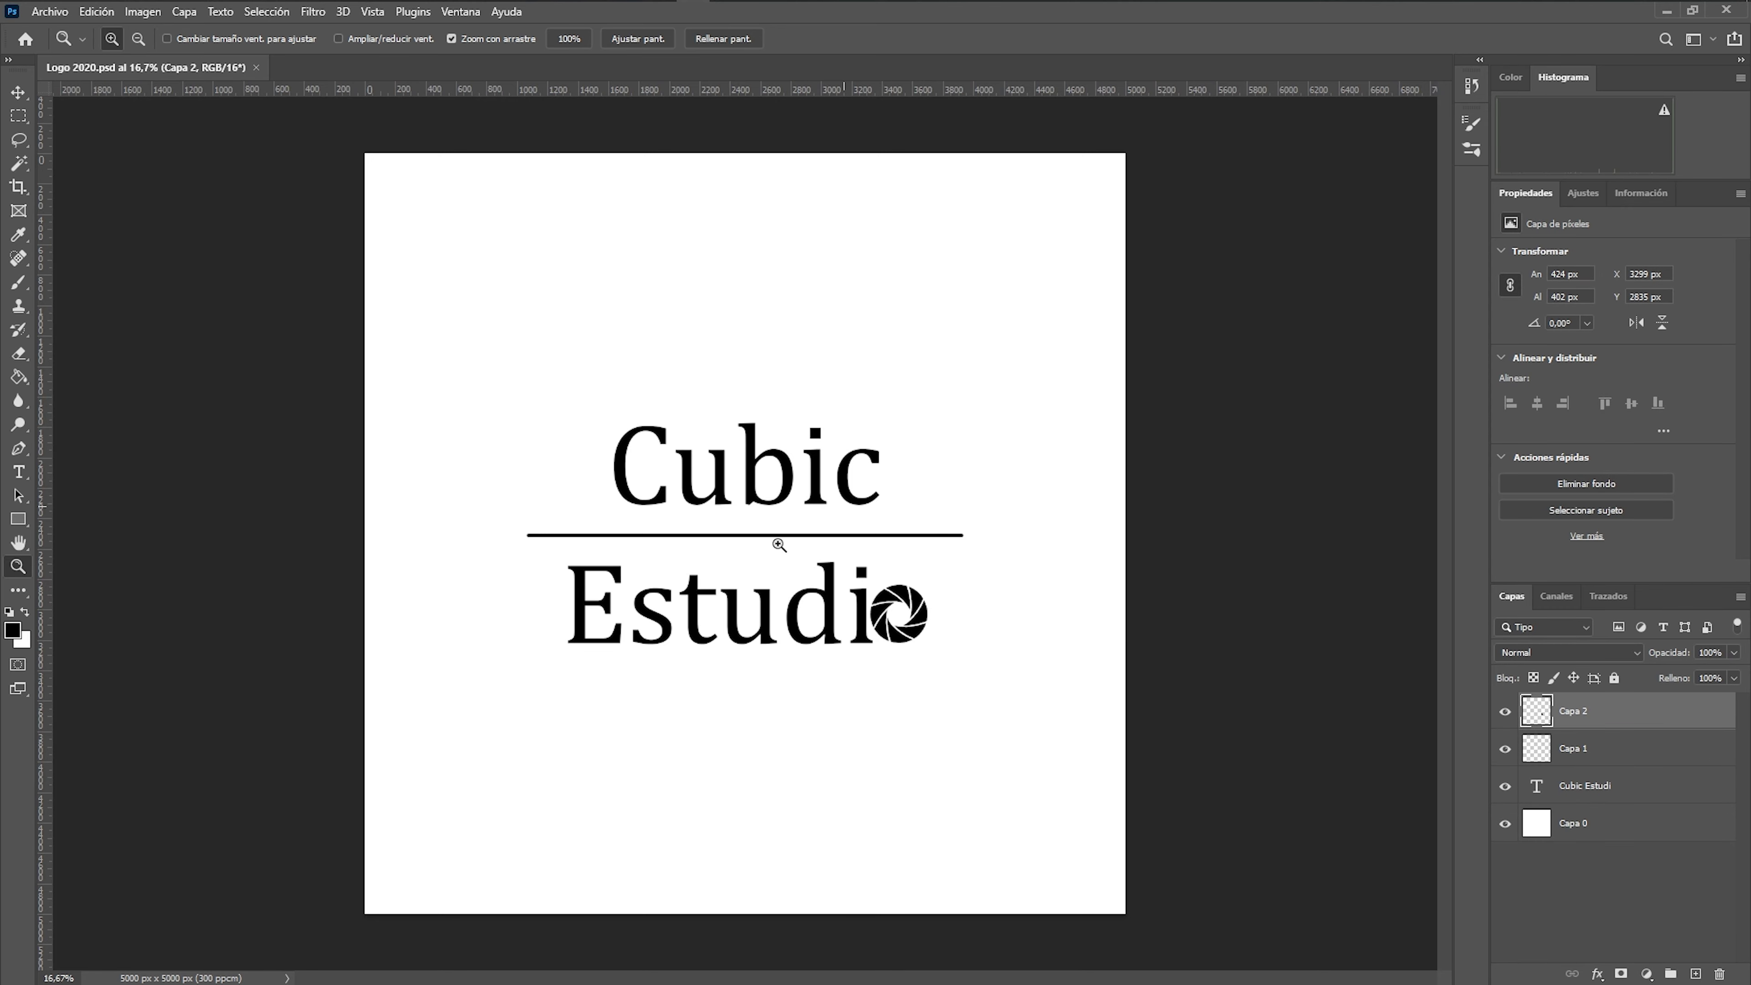
Step: Delete the white background layer Capa 0 and draw a circular selection about 4400 px across around the logo
left_click(1653, 825)
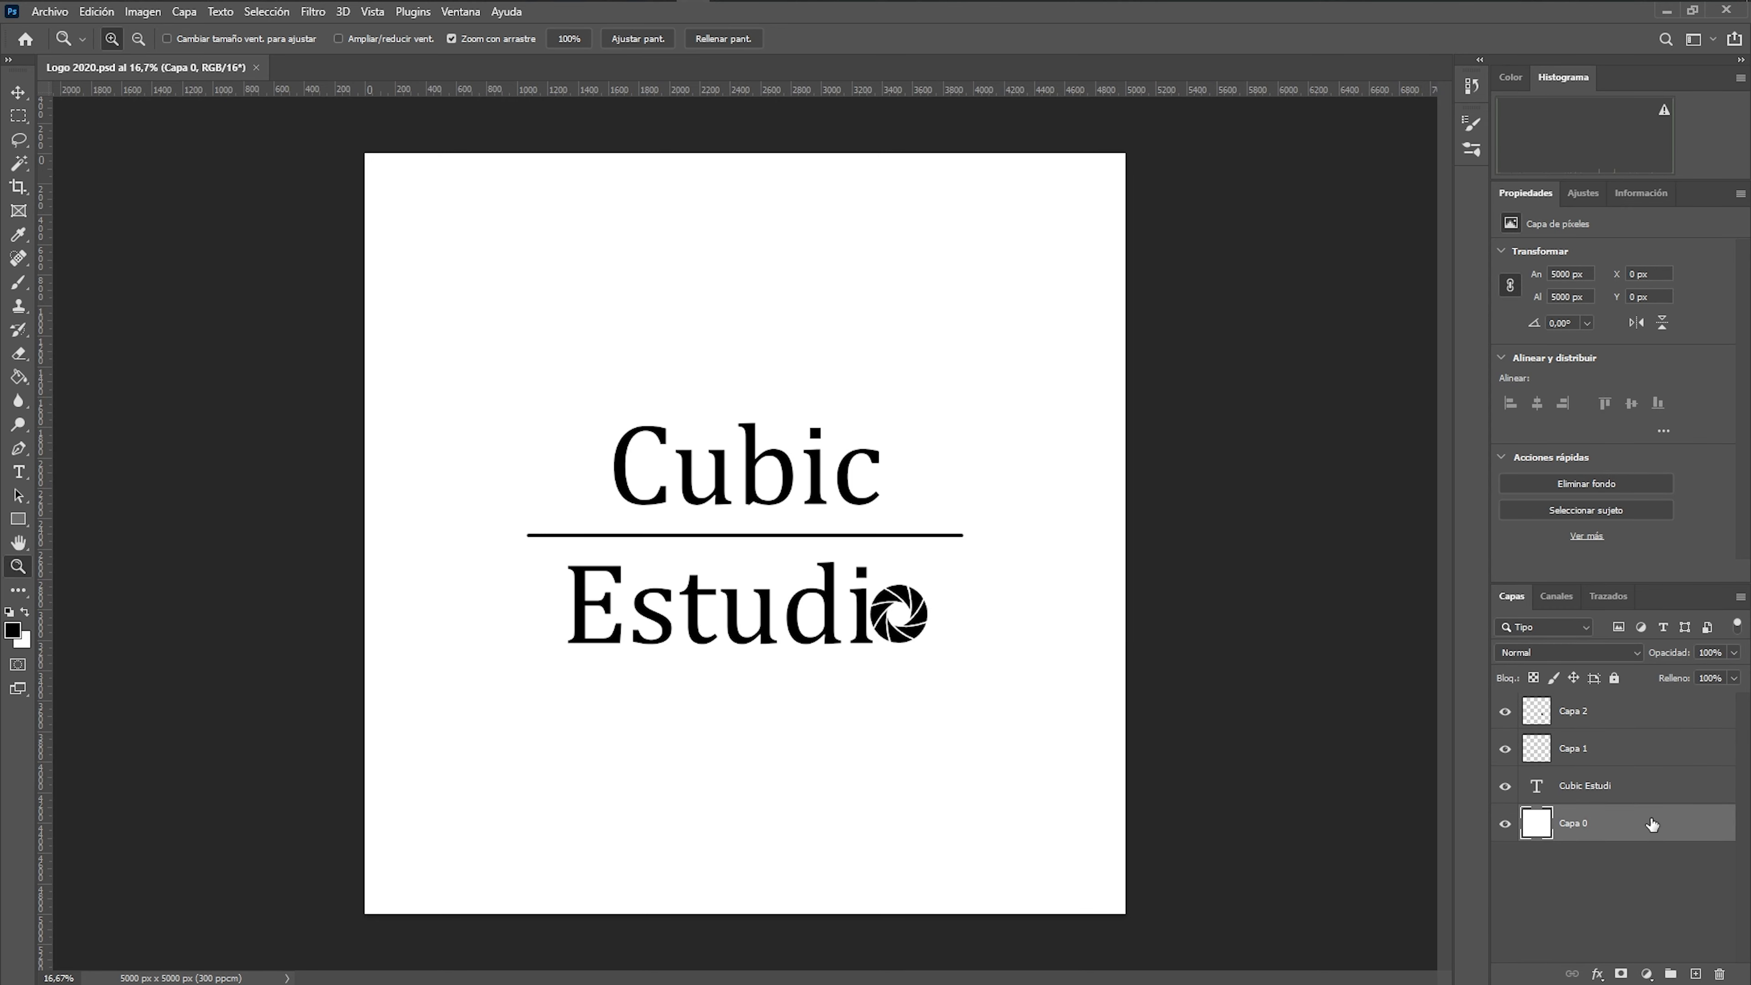
key("Delete")
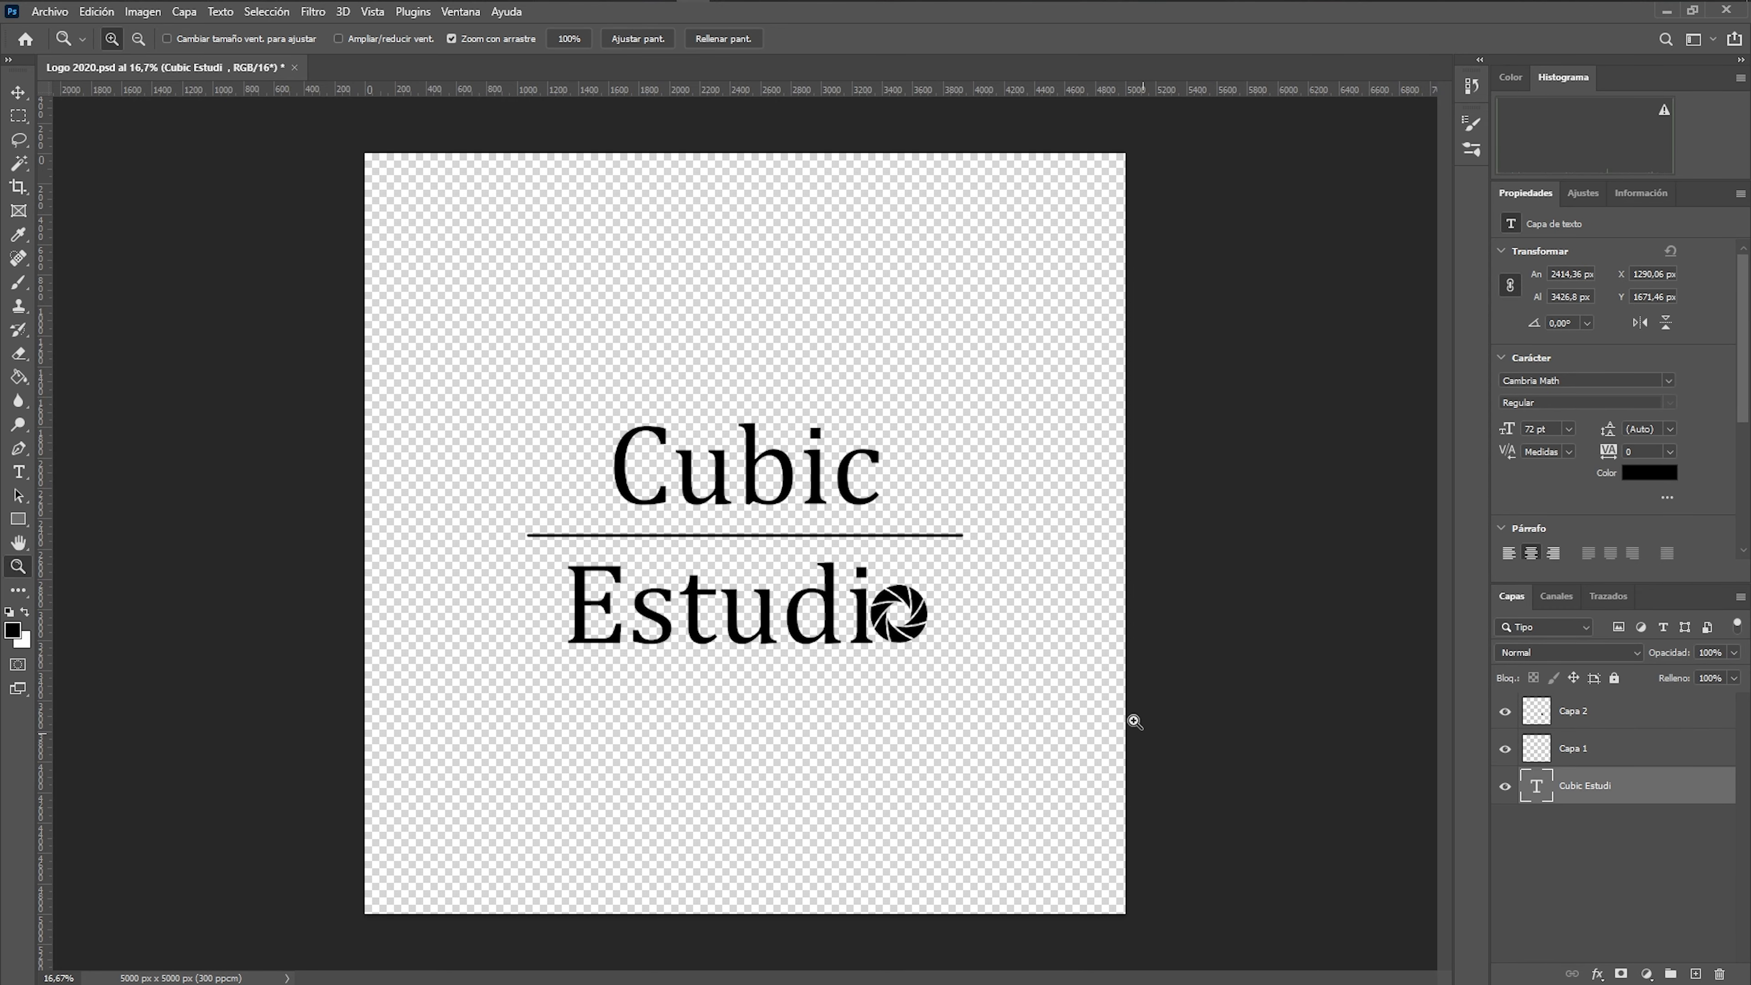
key("m")
left_click(20, 118)
left_click(104, 136)
left_click_drag(473, 317, 1141, 973)
left_click_drag(950, 802, 888, 700)
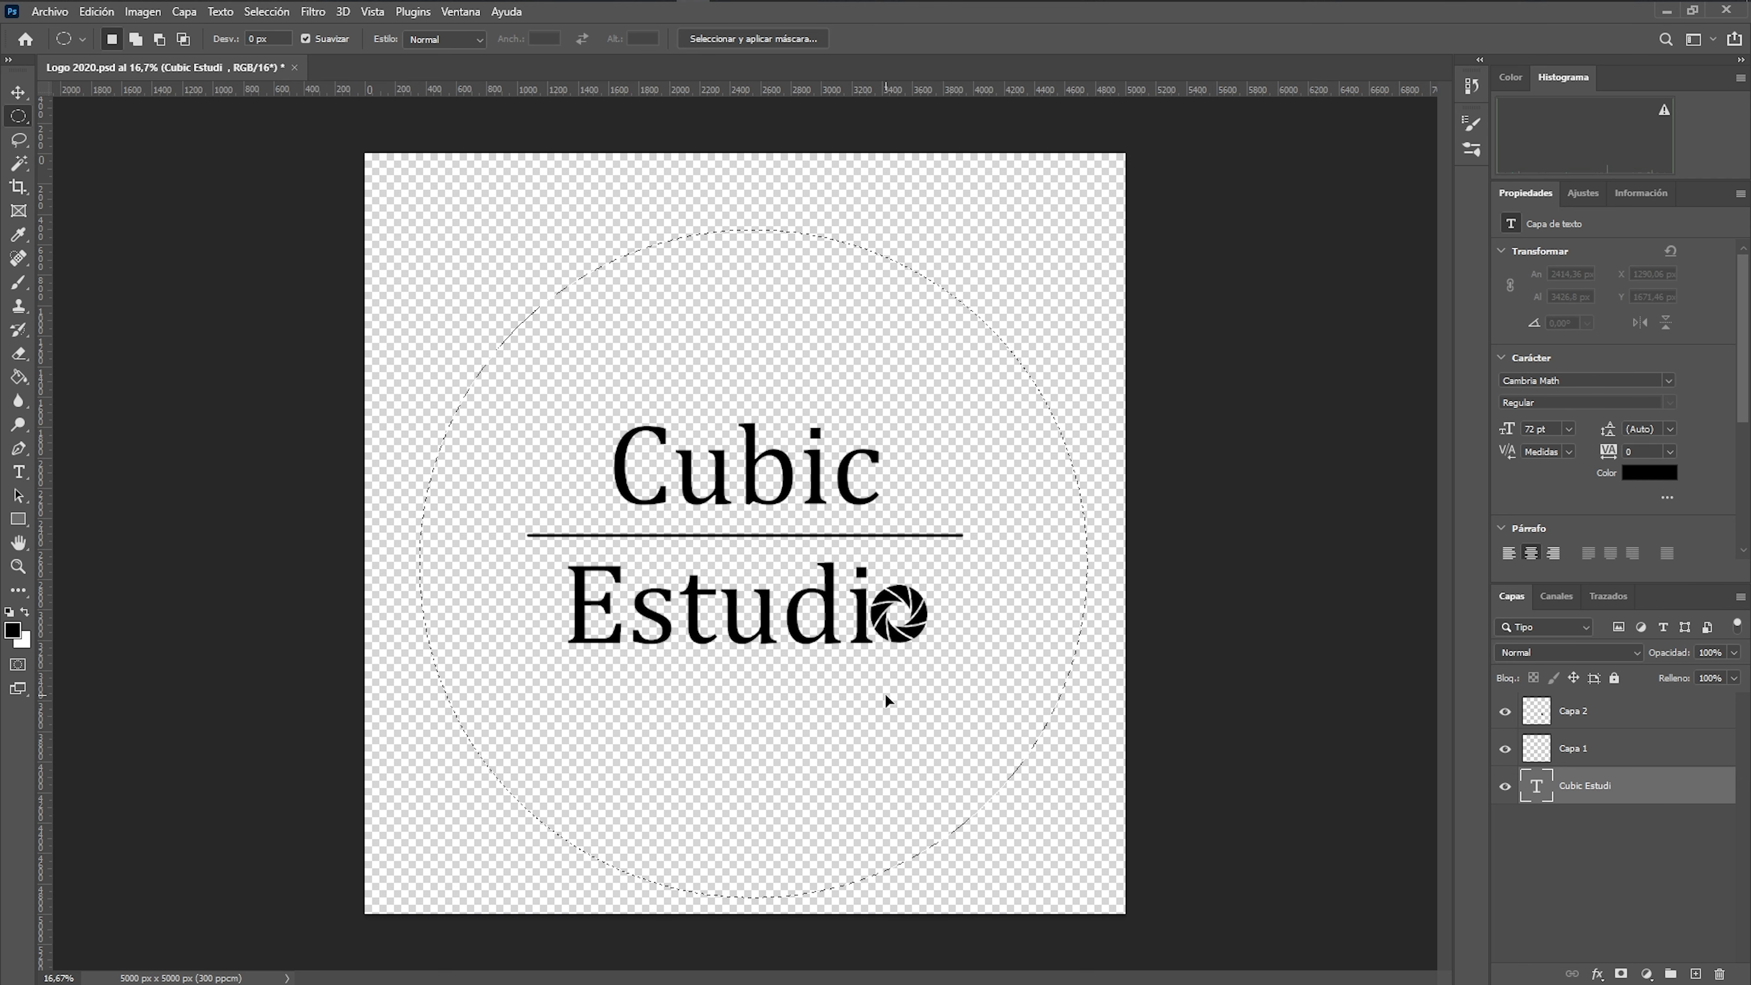
Step: Create a new layer and move it beneath the Cubic Estudi text layer
key("ctrl+shift+n")
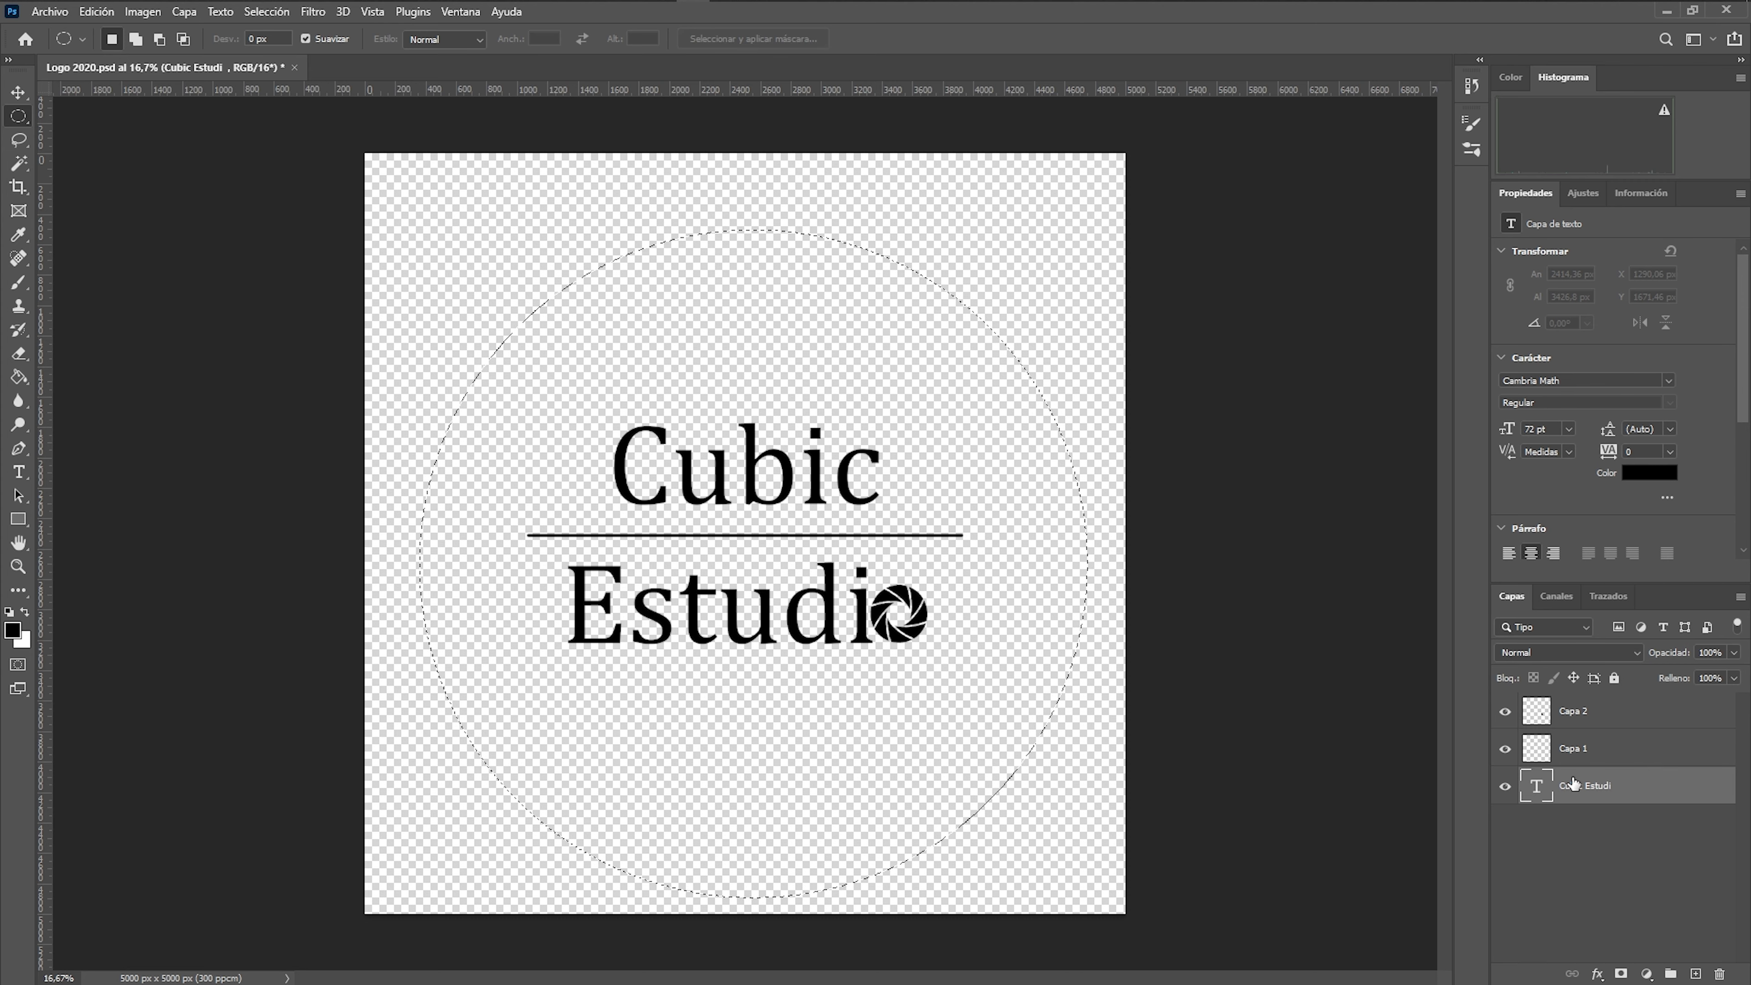
left_click(1066, 310)
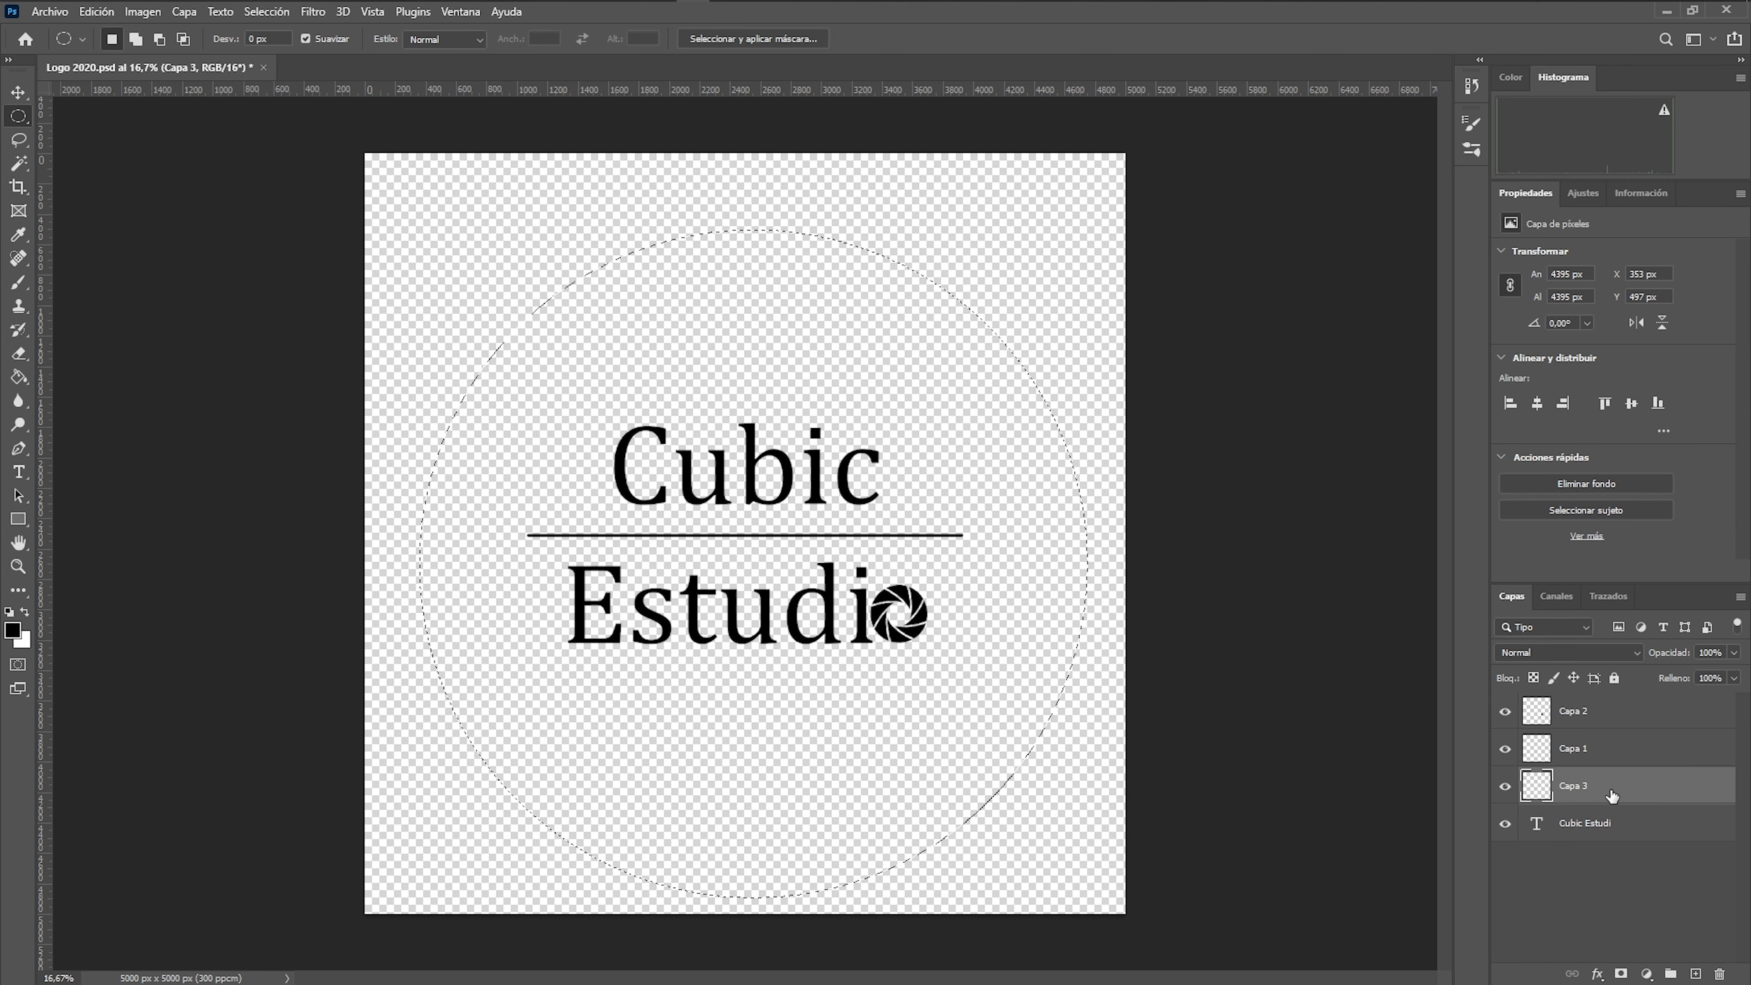
left_click_drag(1607, 786, 1617, 866)
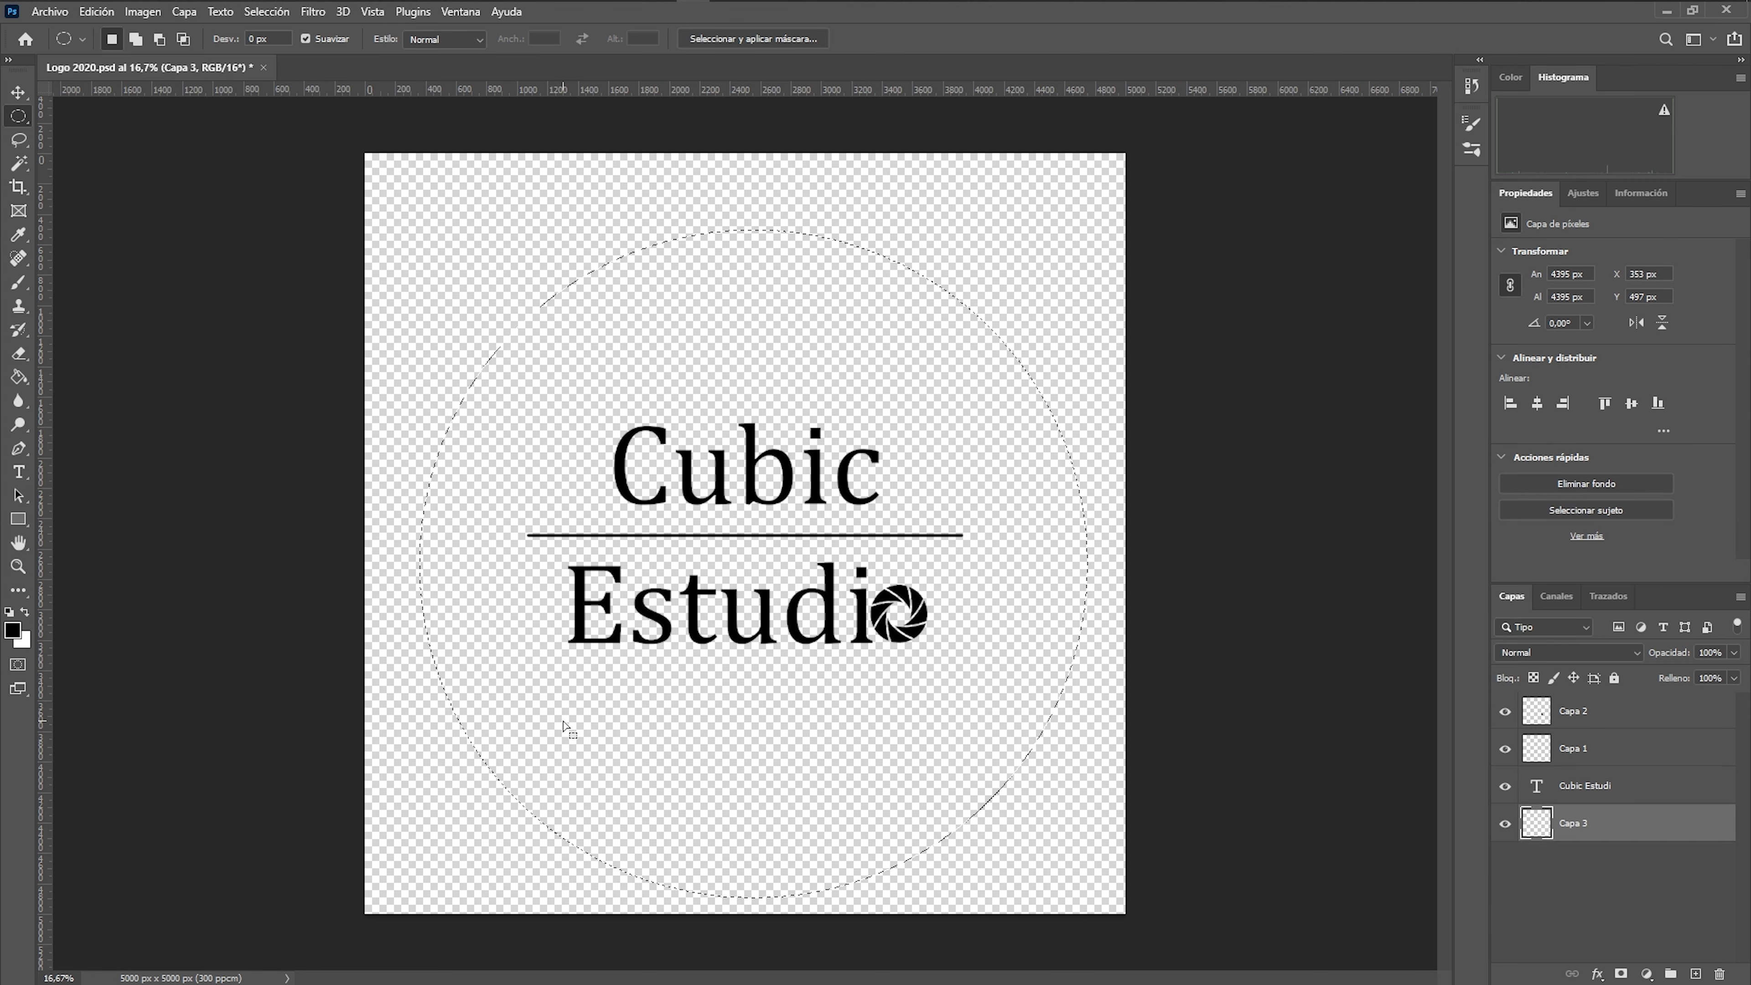
Step: Fill the circular selection on the new bottom layer with white using the Paint Bucket tool
key("b")
key("g")
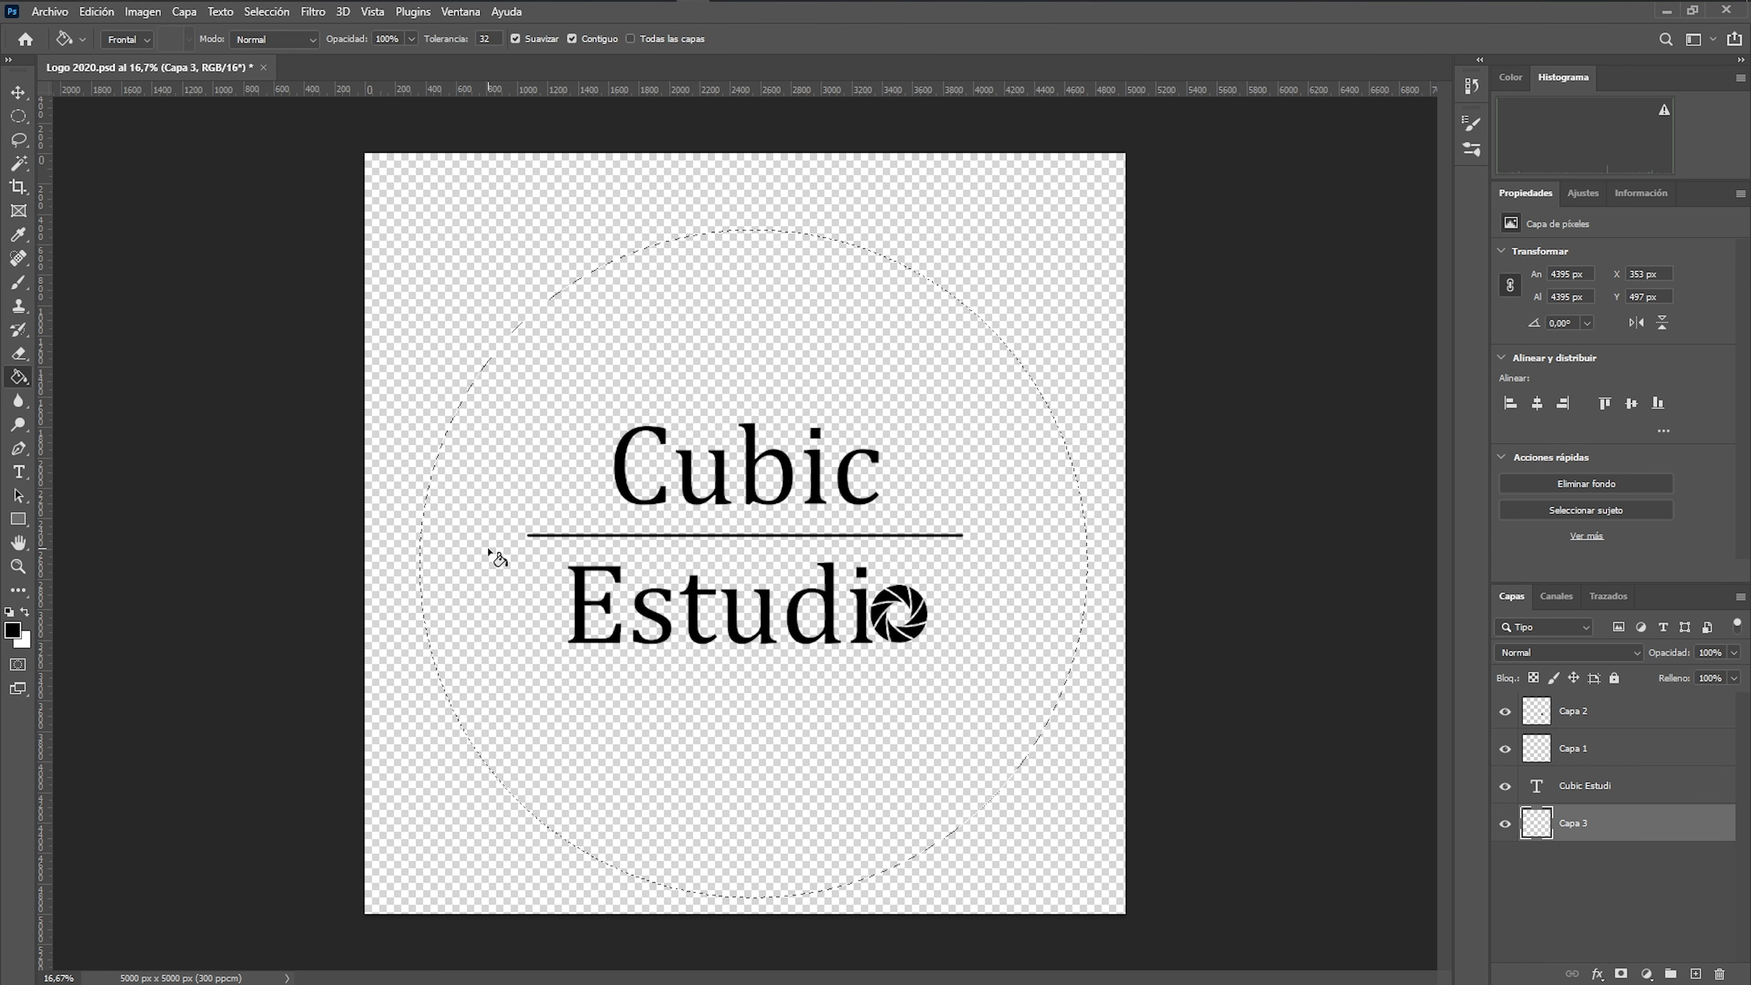
key("x")
left_click(633, 667)
Step: Move the white circle up to about X 359 px, Y 303 px so it sits behind the logo, and clear the selection
key("v")
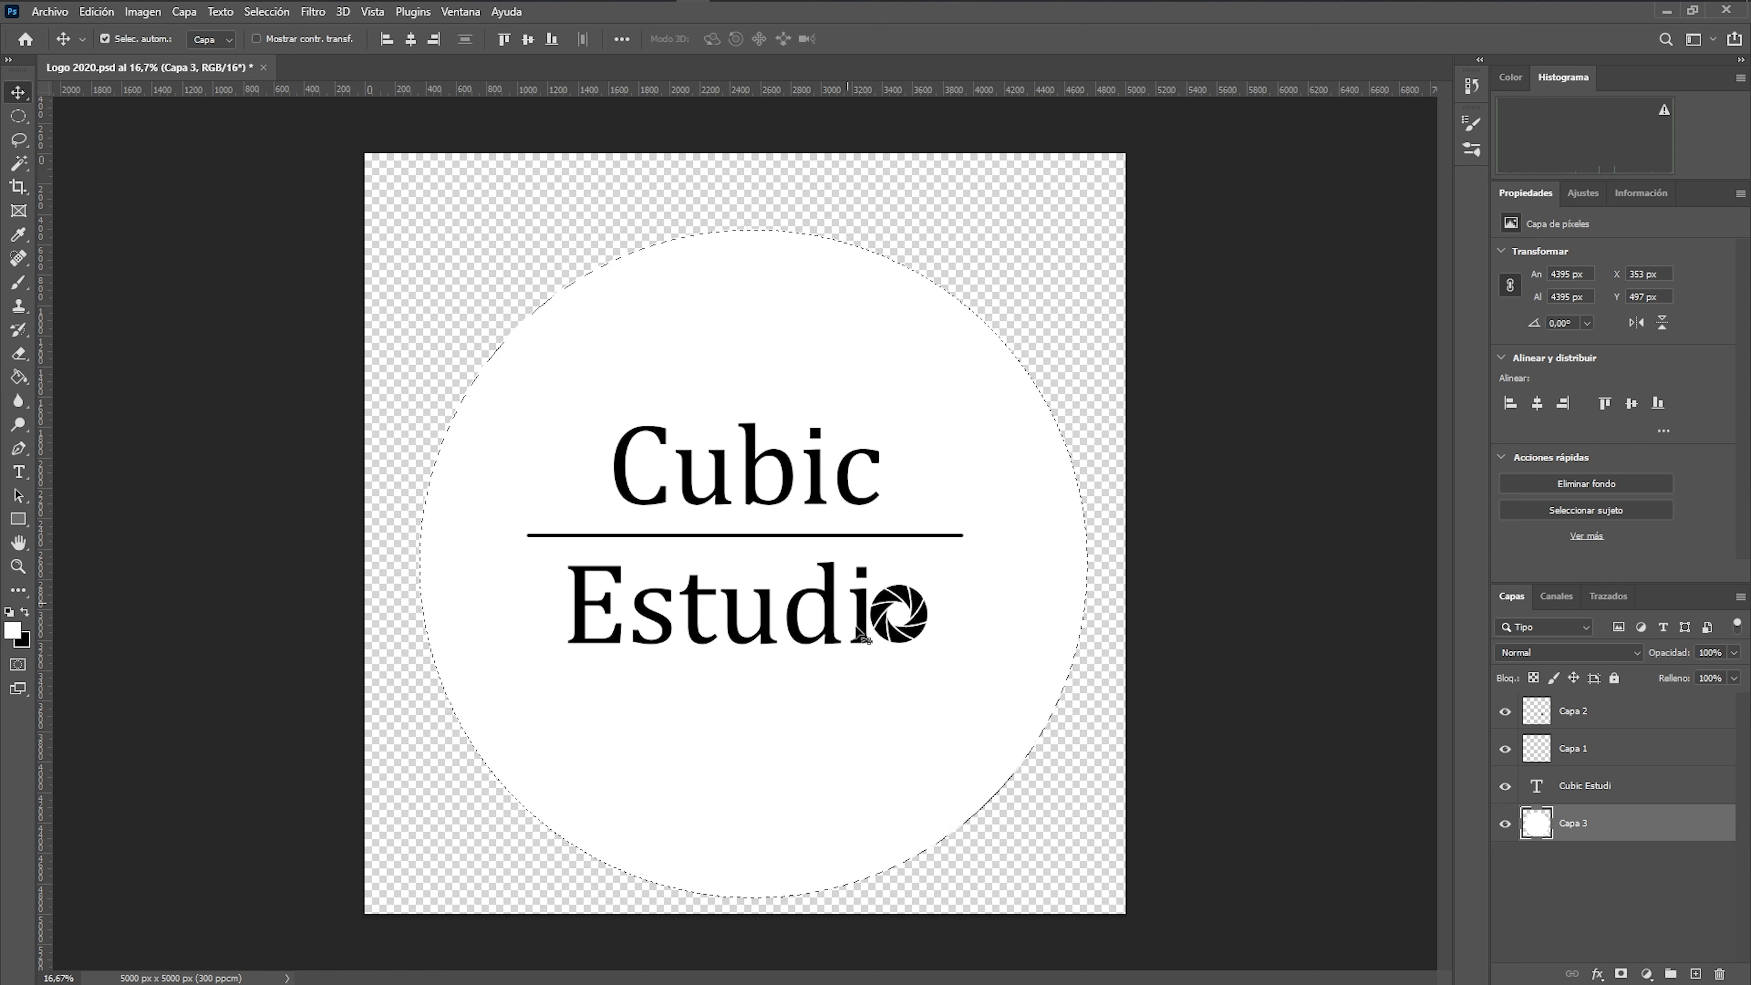
mouse_move(832, 693)
left_mouse_down()
mouse_move(810, 673)
mouse_move(841, 690)
mouse_move(834, 721)
mouse_move(836, 700)
left_mouse_up()
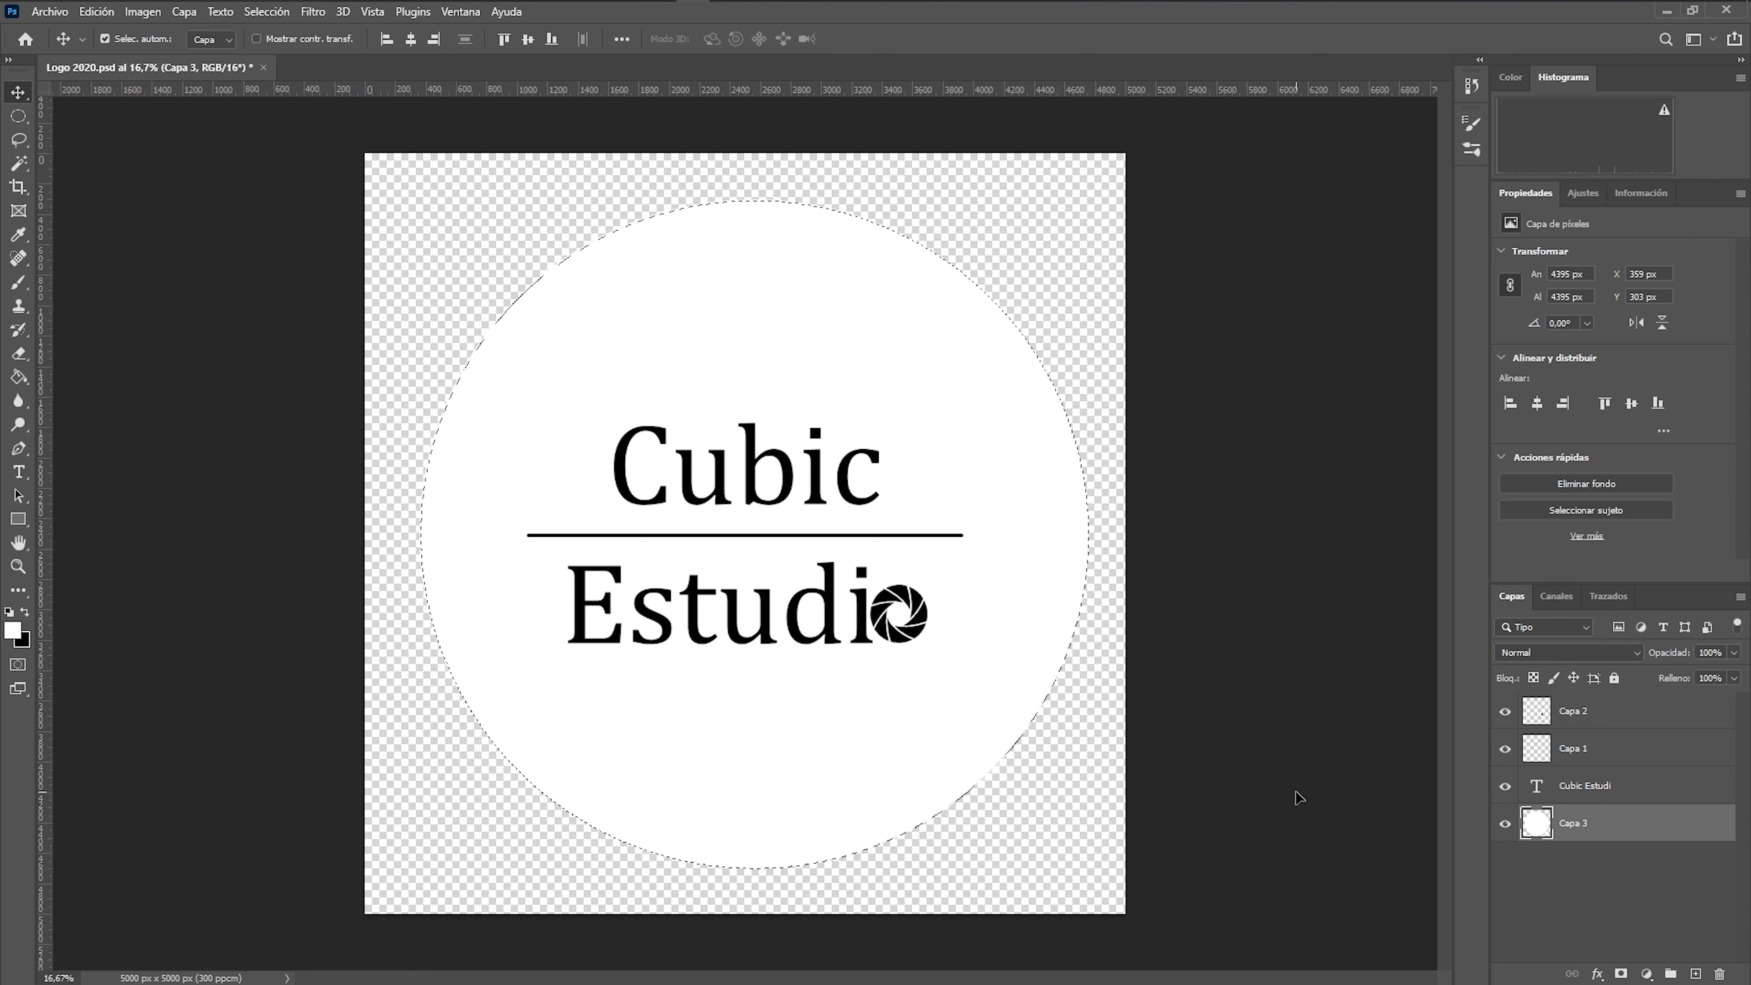
key("ctrl+d")
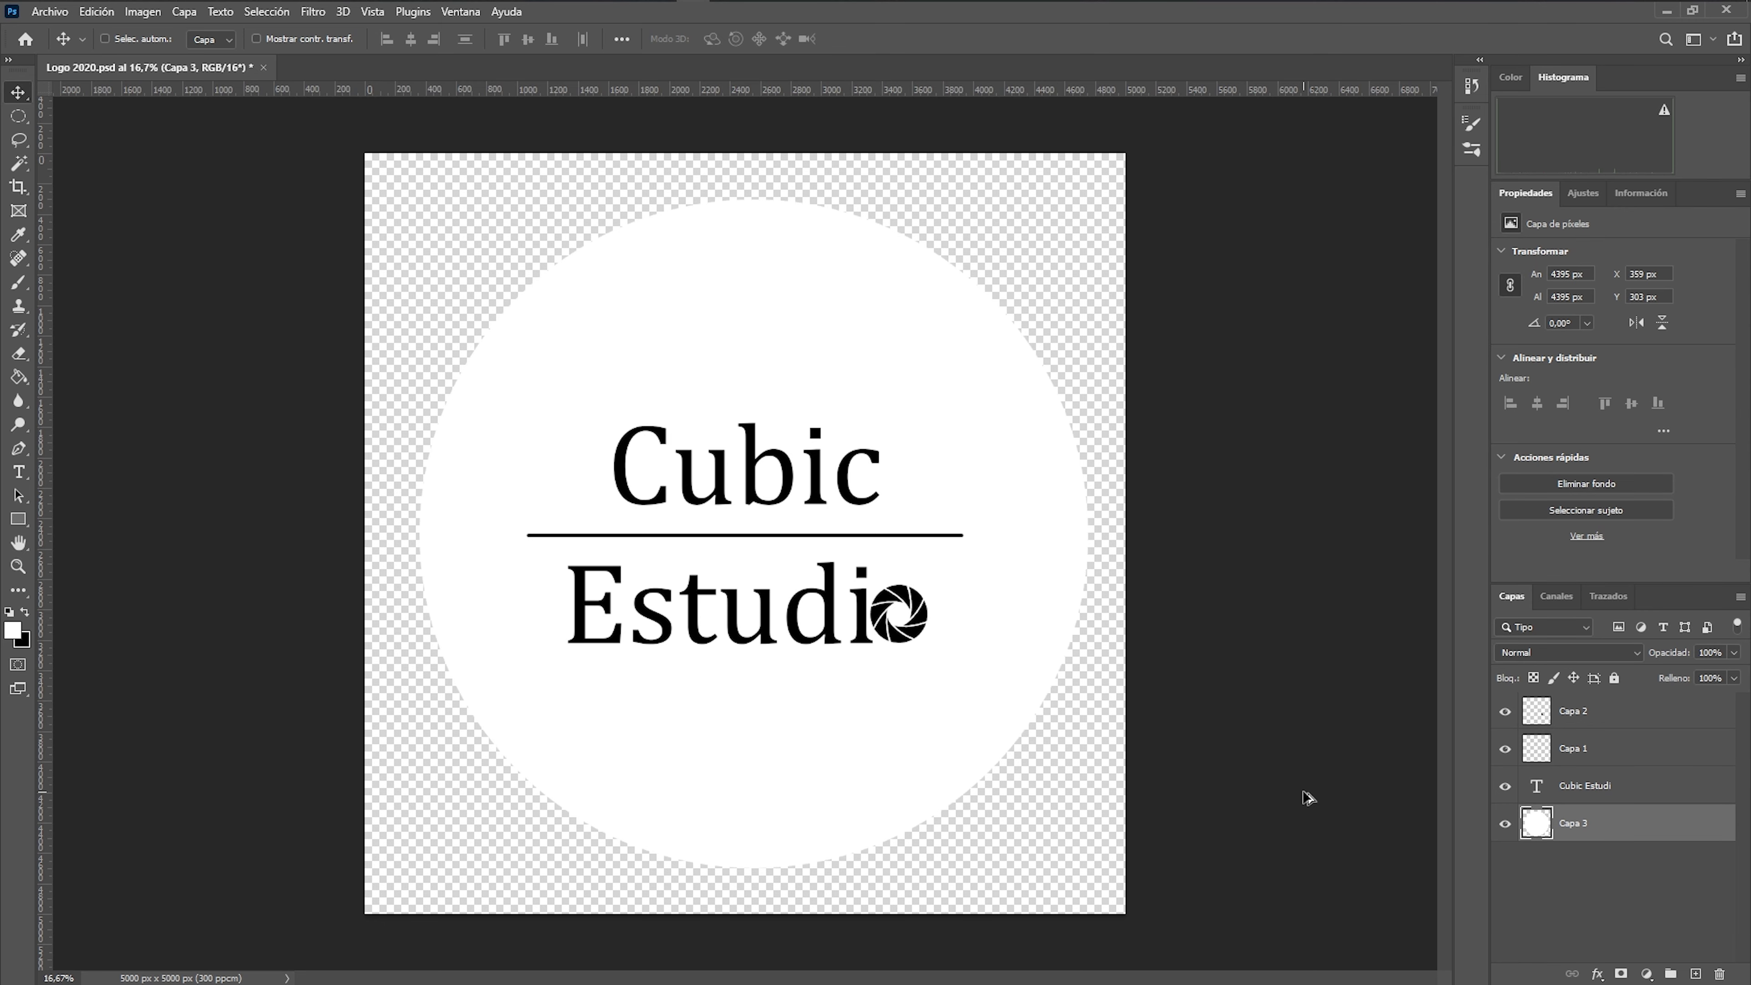
Step: Resize the image to 512 × 512 px with a resolution of 72 pixels per centimetre
key("ctrl+alt+shift+i")
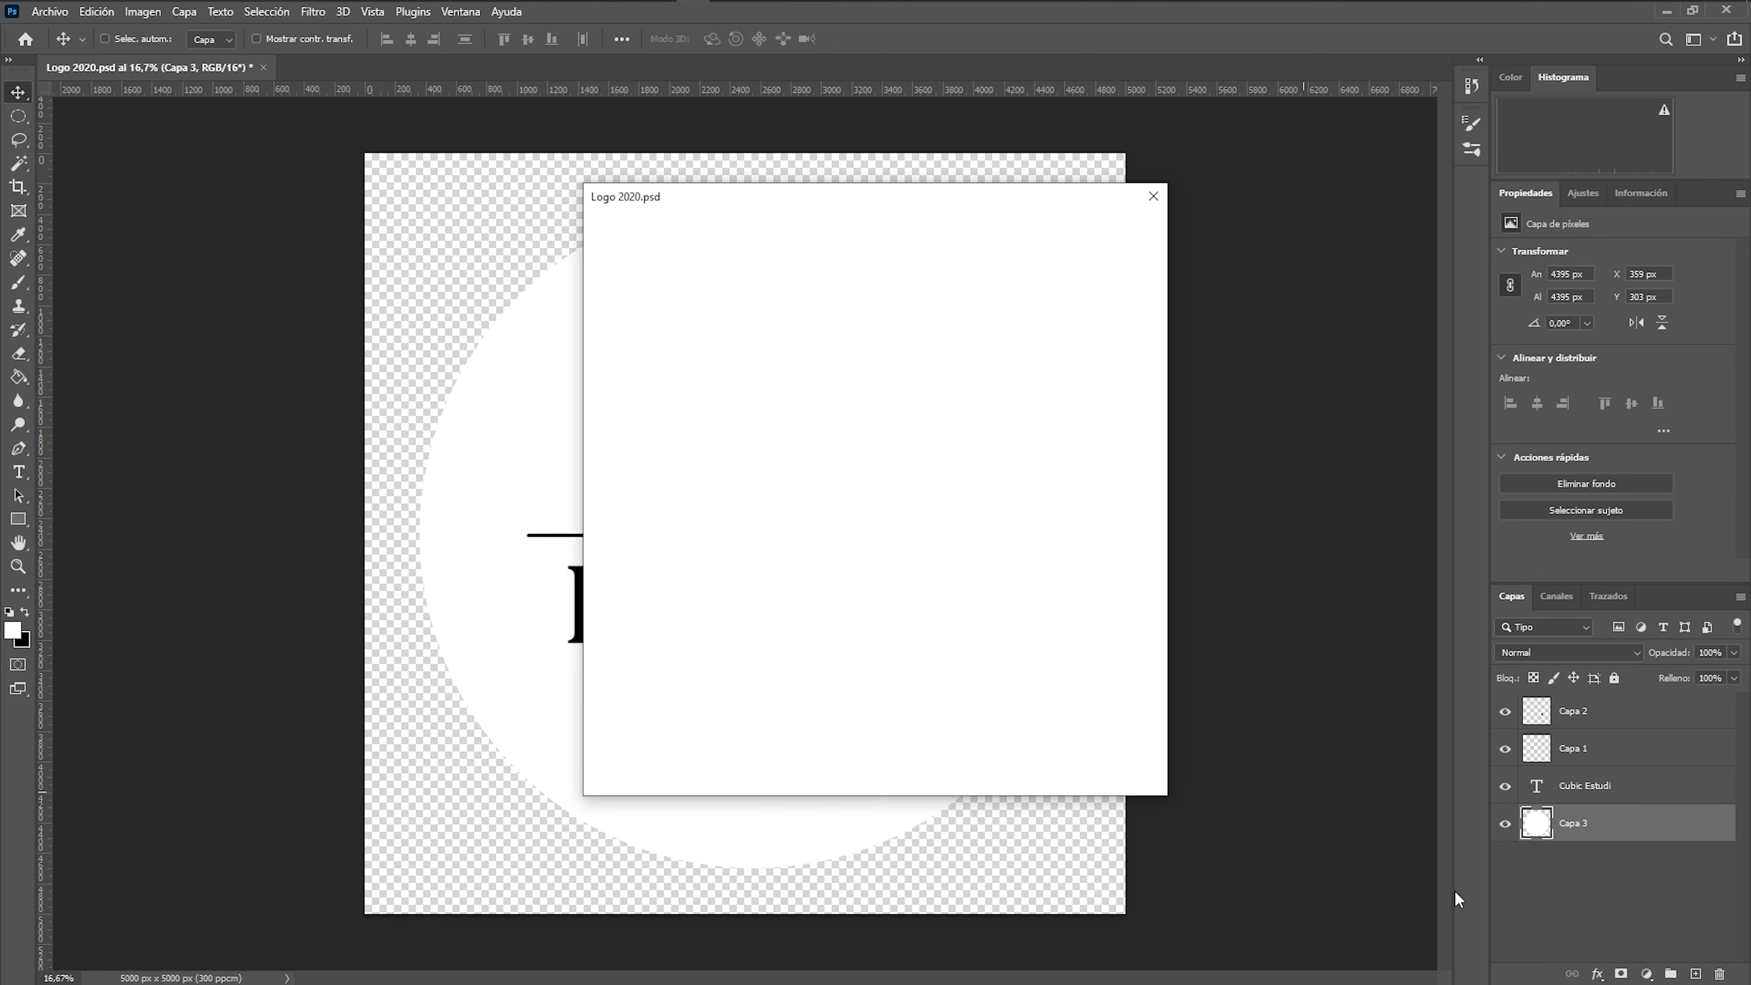
key("Escape")
key("ctrl+alt+i")
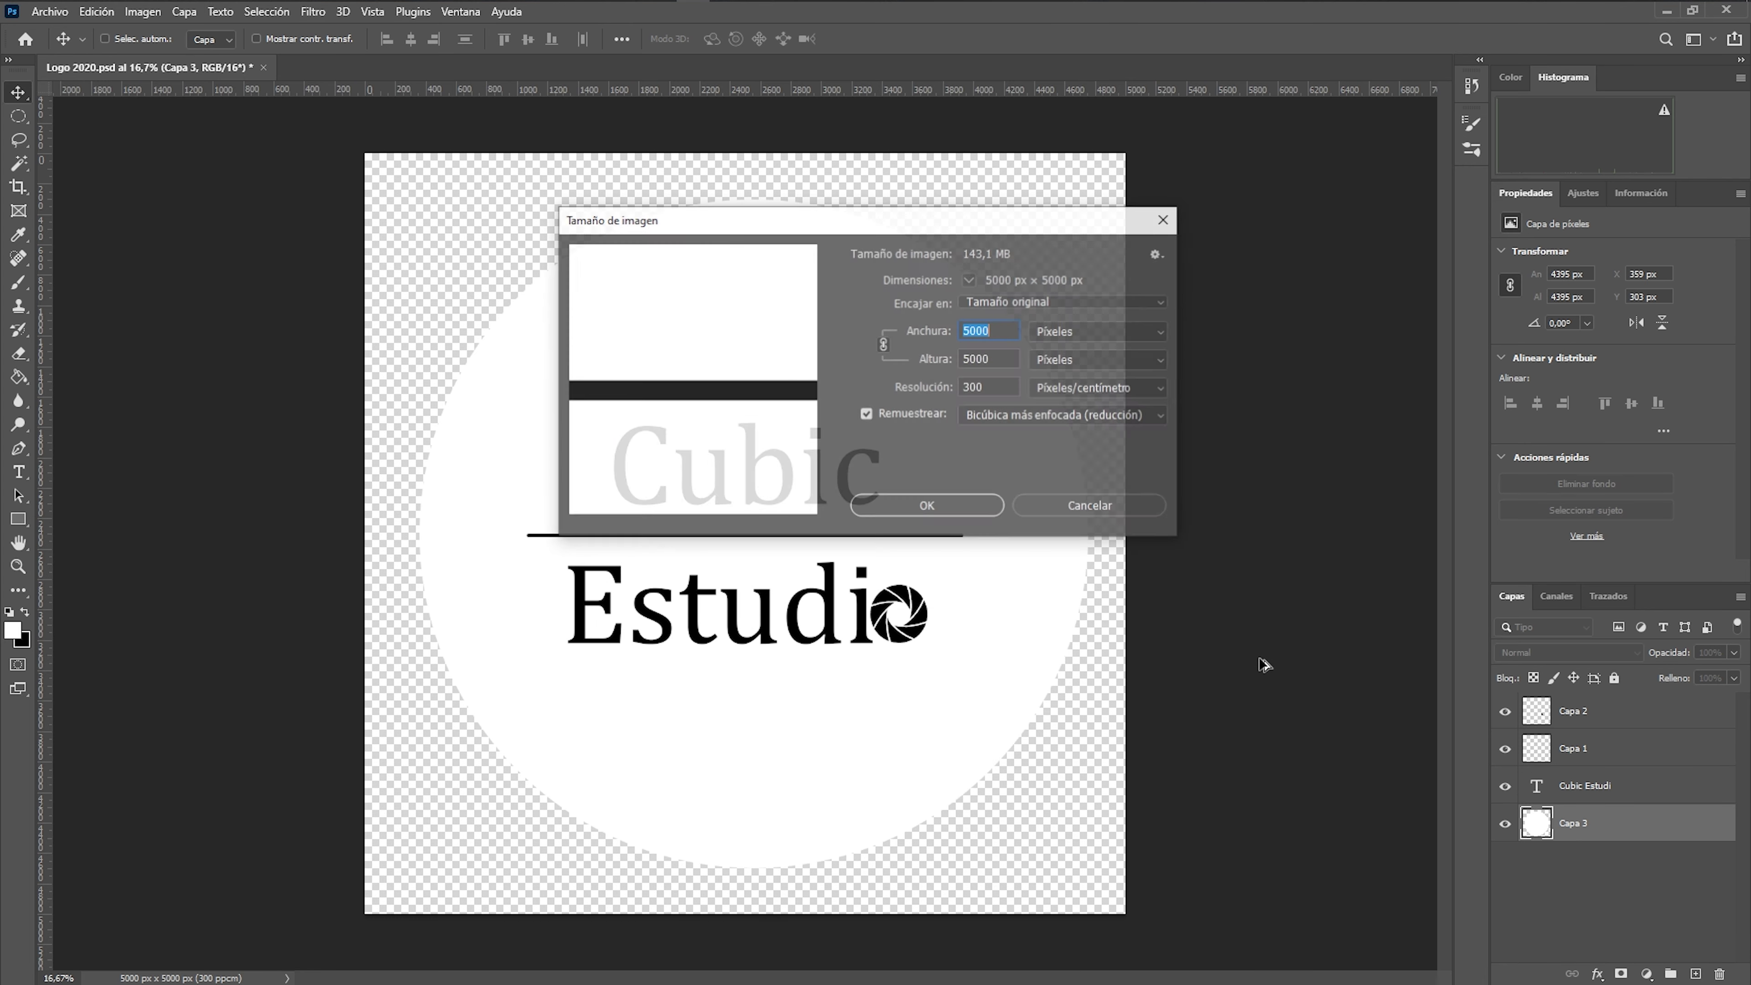
double_click(997, 393)
type("72")
double_click(989, 330)
type("1200")
key("Tab")
key("shift+Tab")
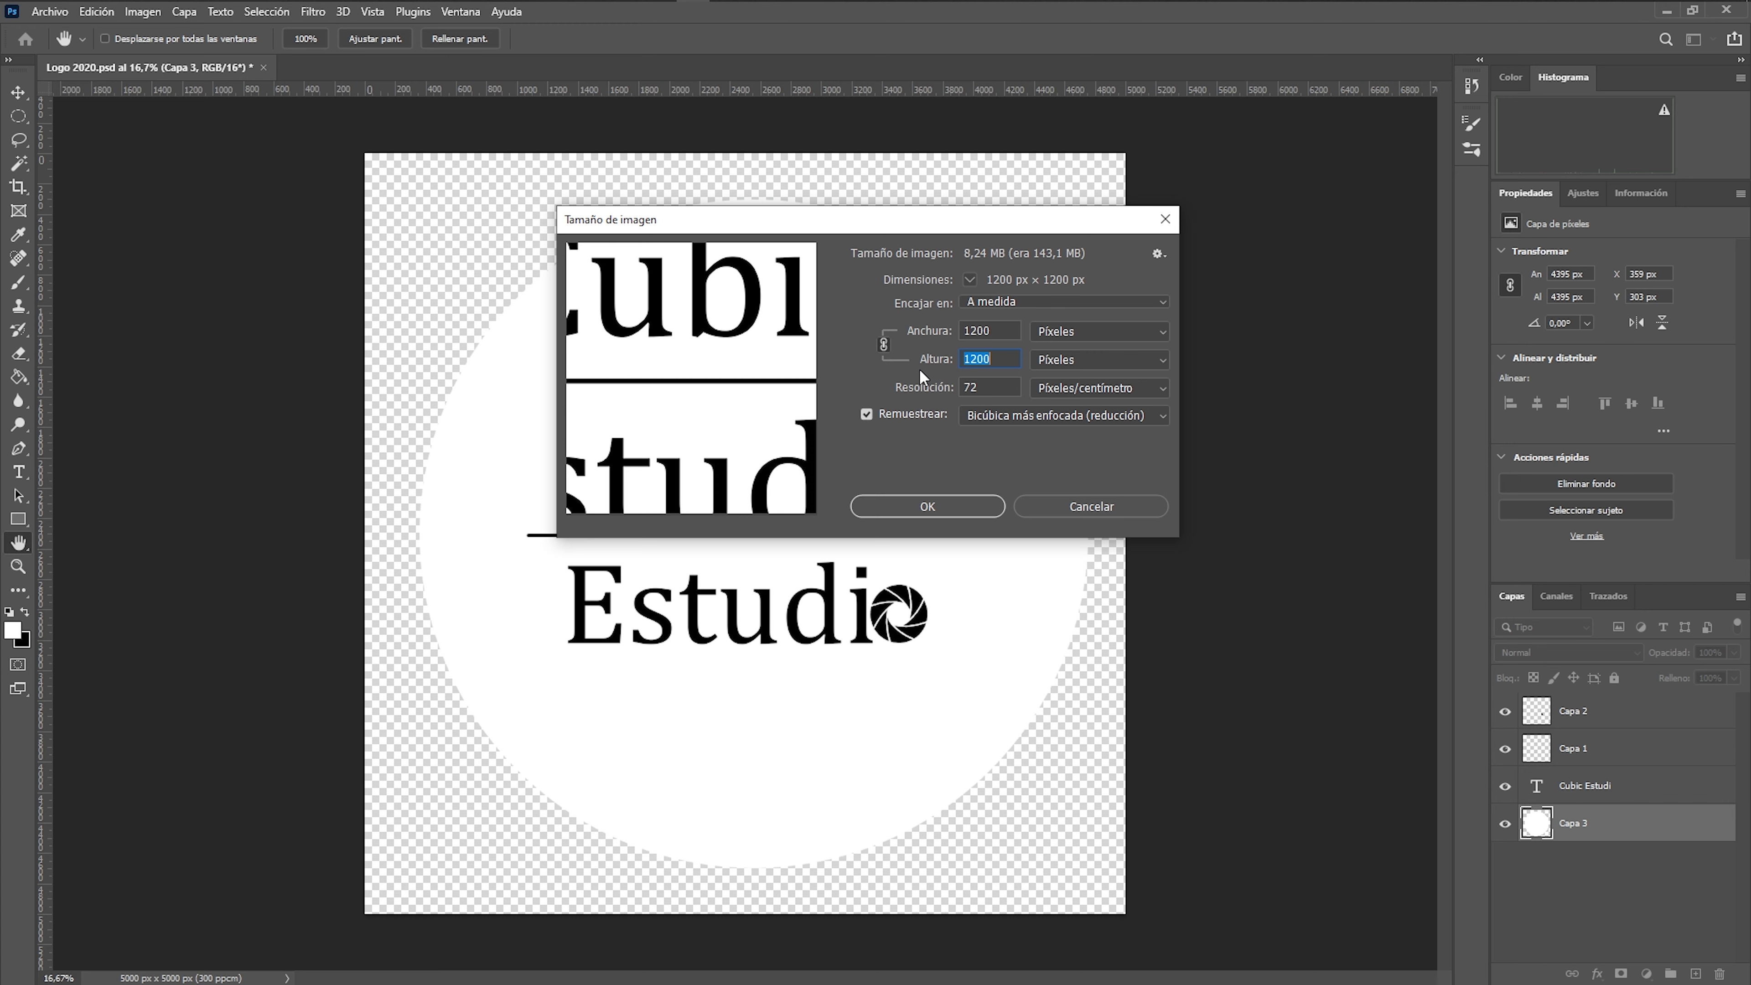
type("512")
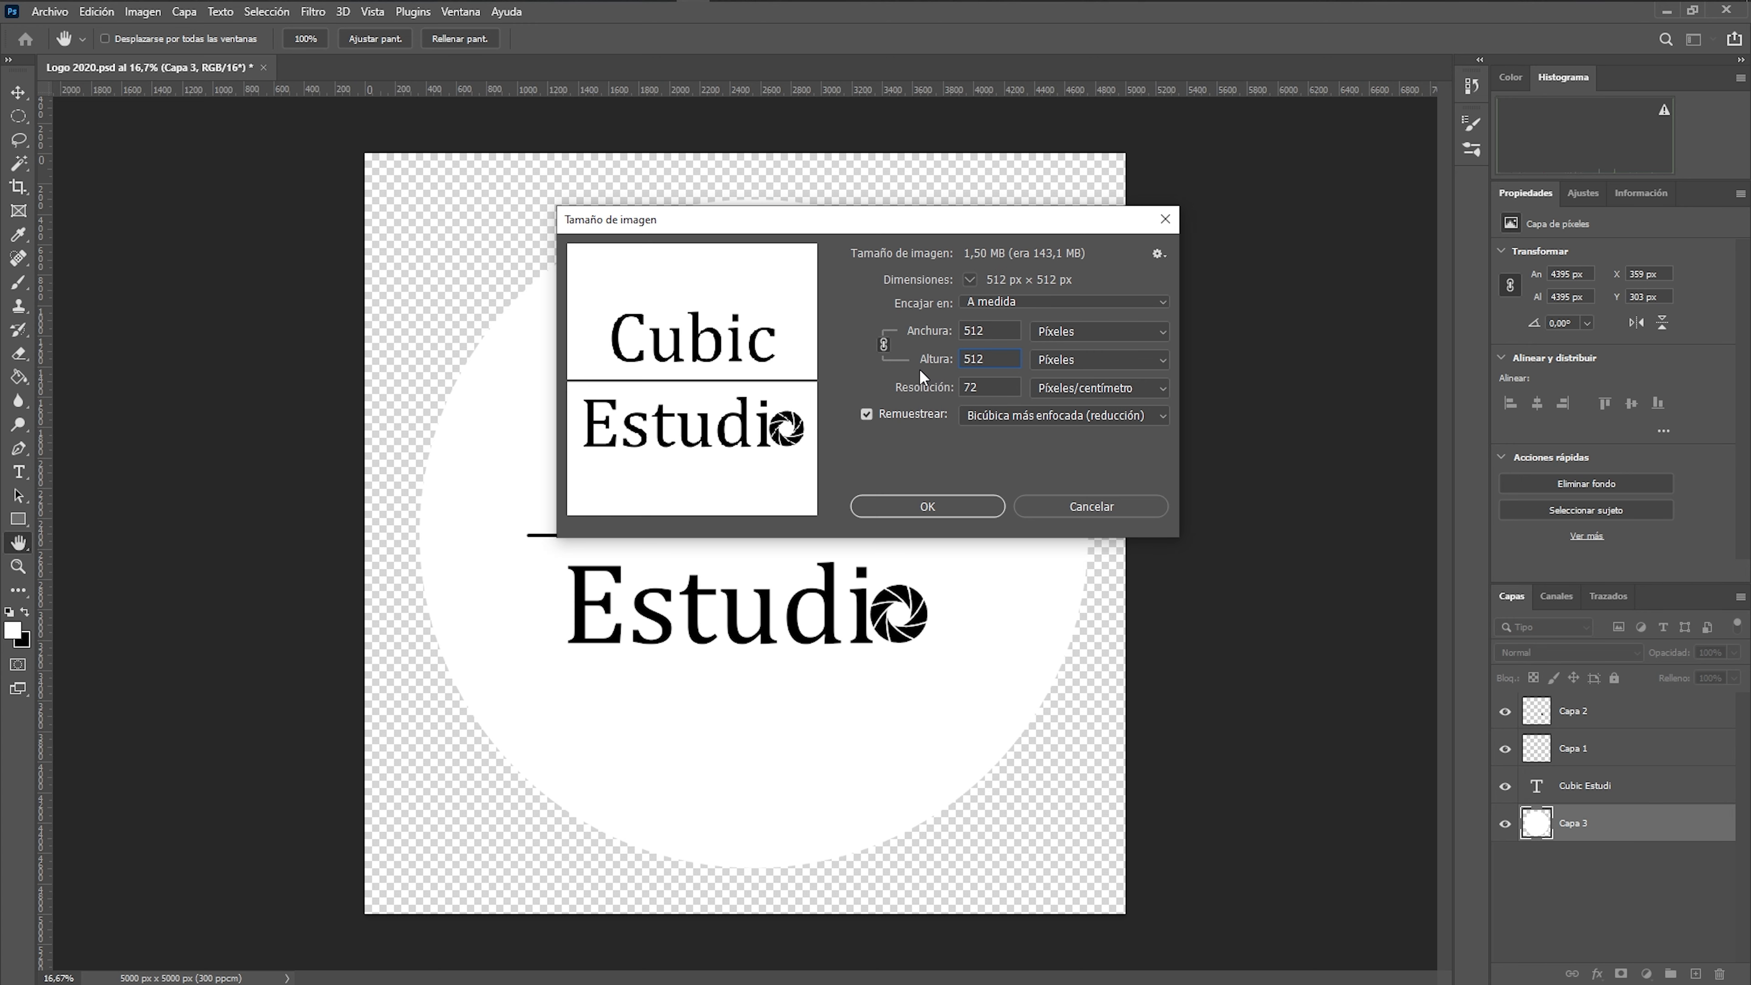
left_click(943, 505)
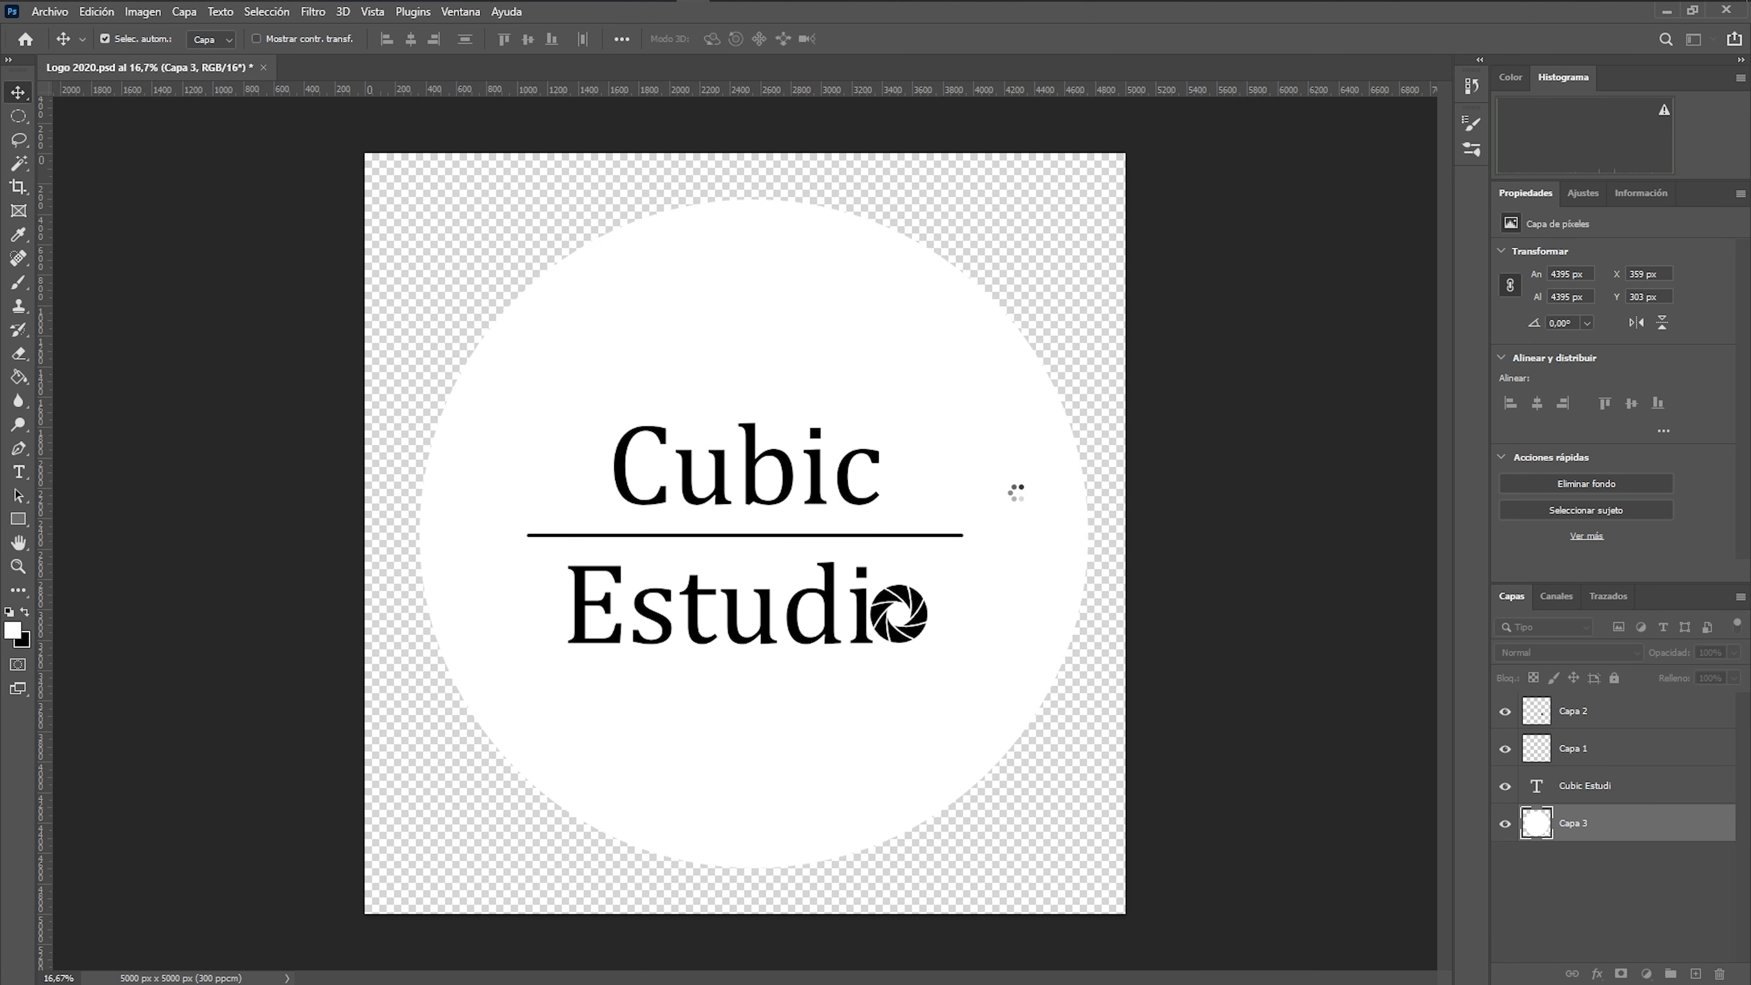